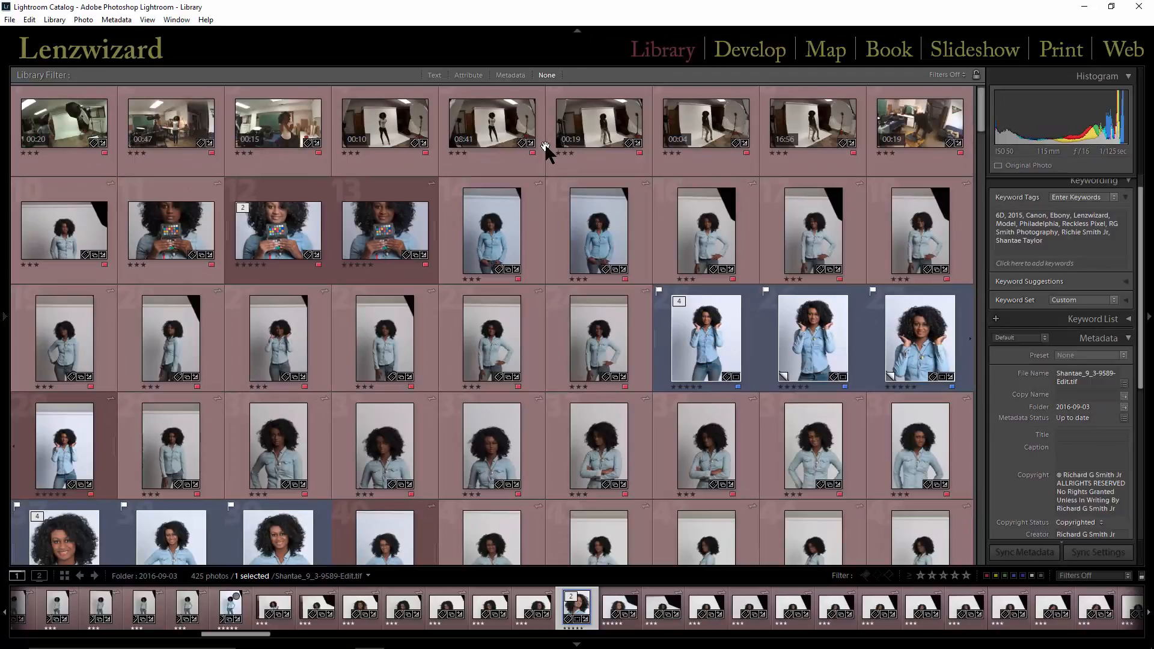
Browse the shoot's photo grid from the studio shots down to the blue classic car photos, checking their star ratings, flags and color labels
mouse_move(260, 235)
mouse_move(595, 350)
scroll(714, 383, down, 10)
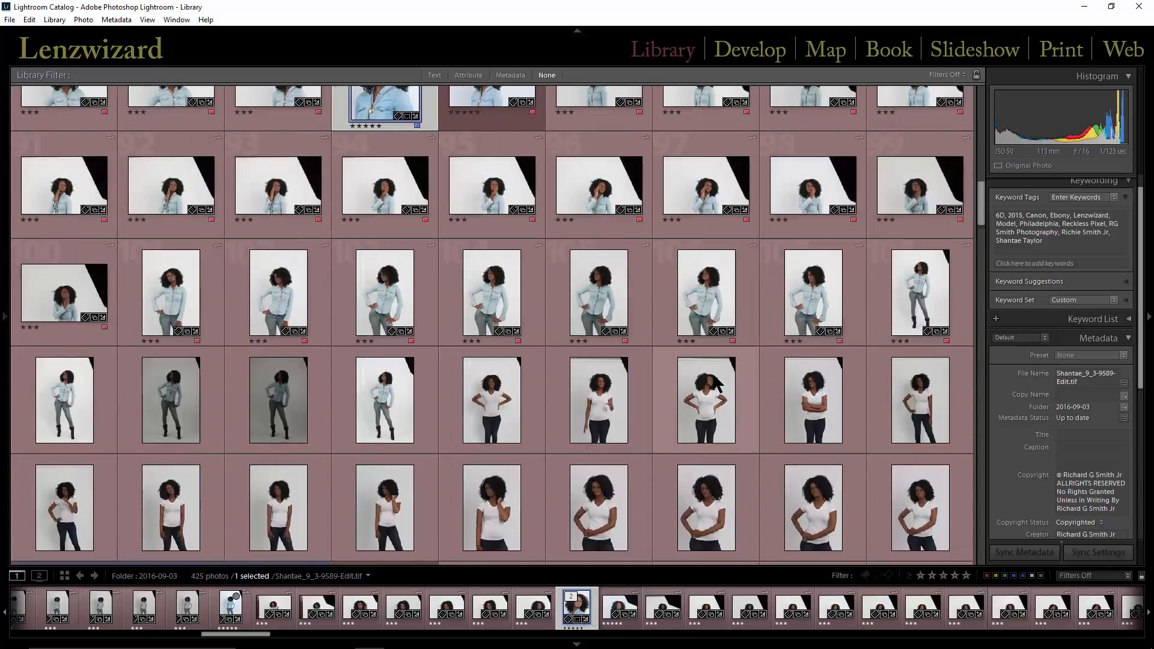
scroll(601, 372, down, 2)
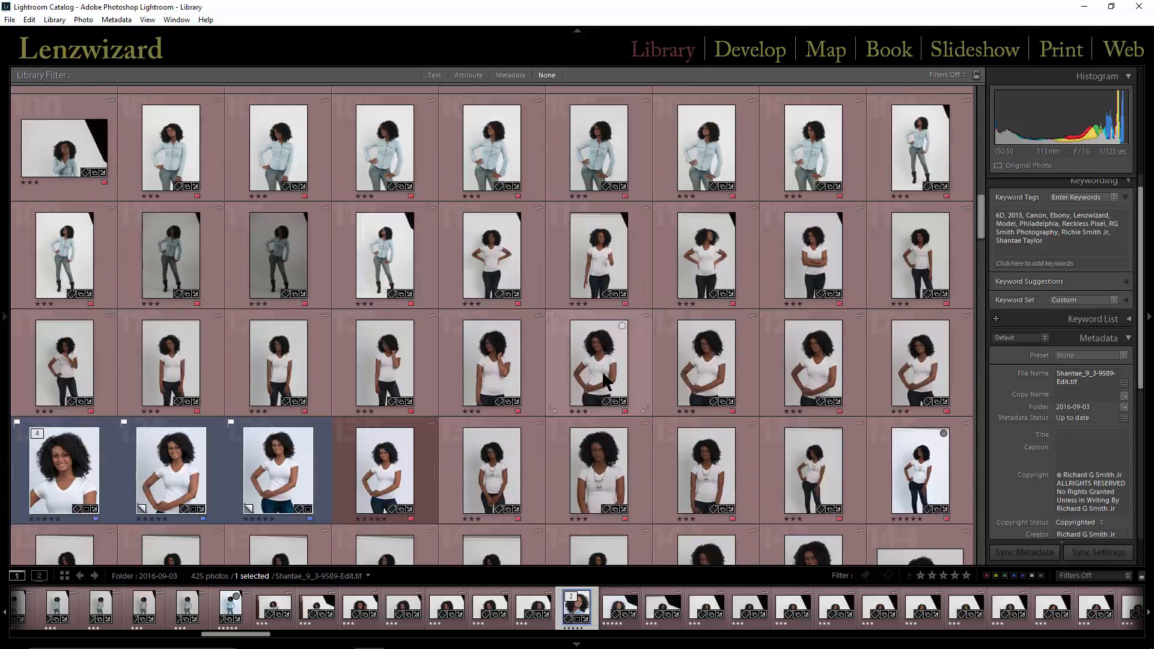
scroll(595, 399, down, 4)
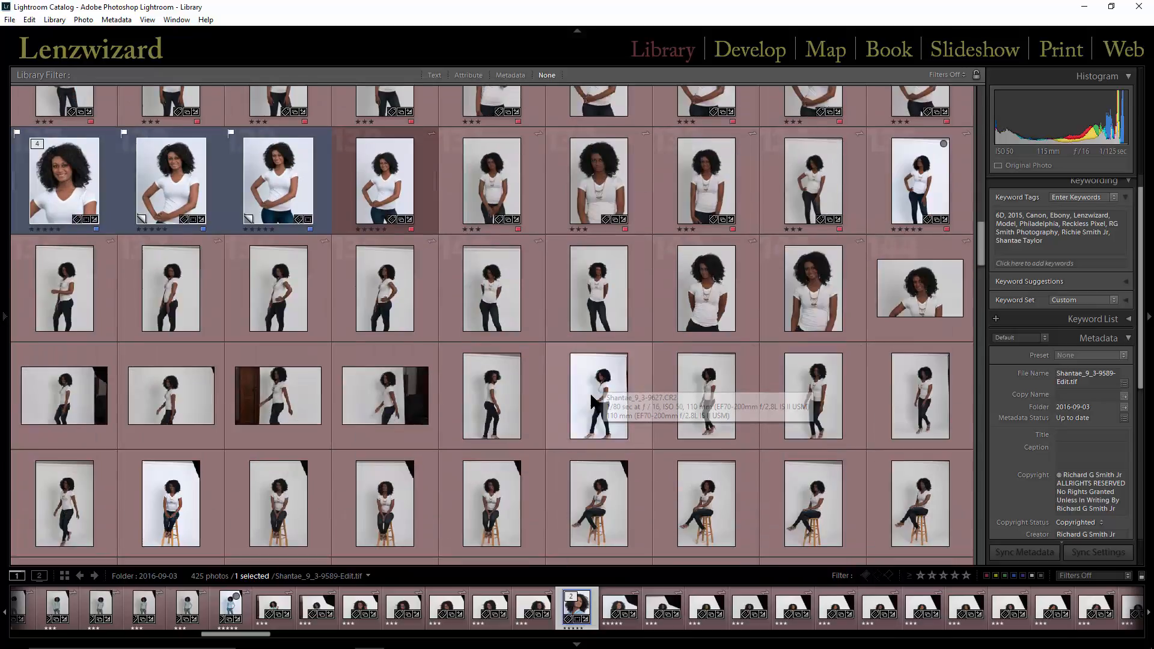
scroll(592, 400, down, 3)
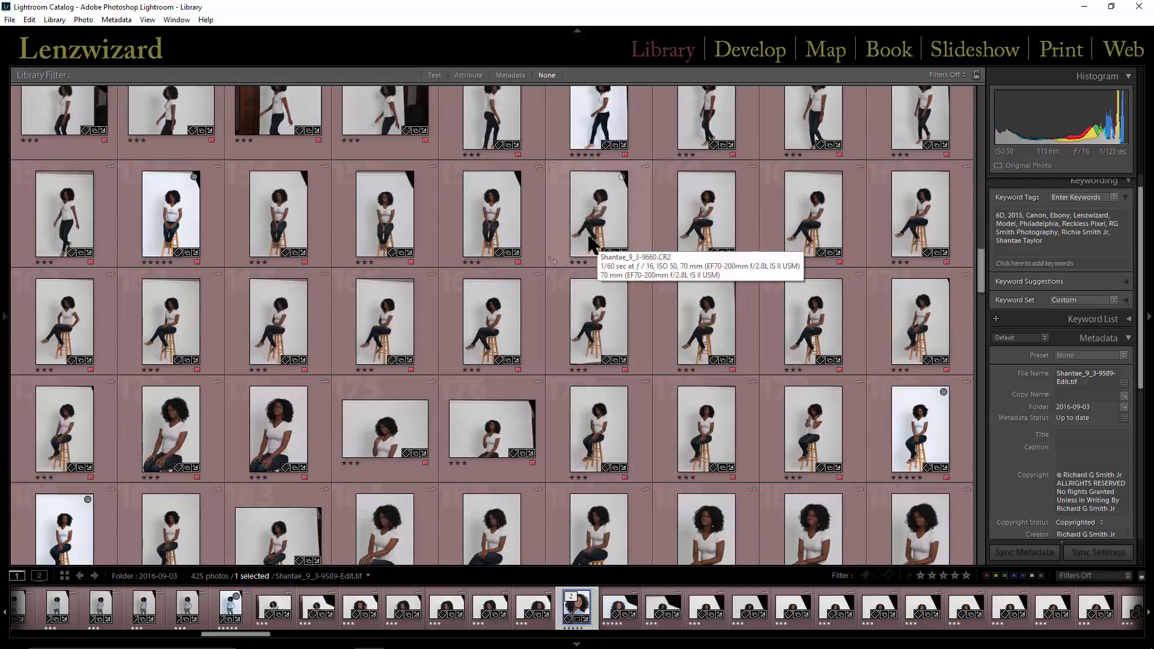
scroll(585, 311, down, 3)
scroll(585, 312, down, 3)
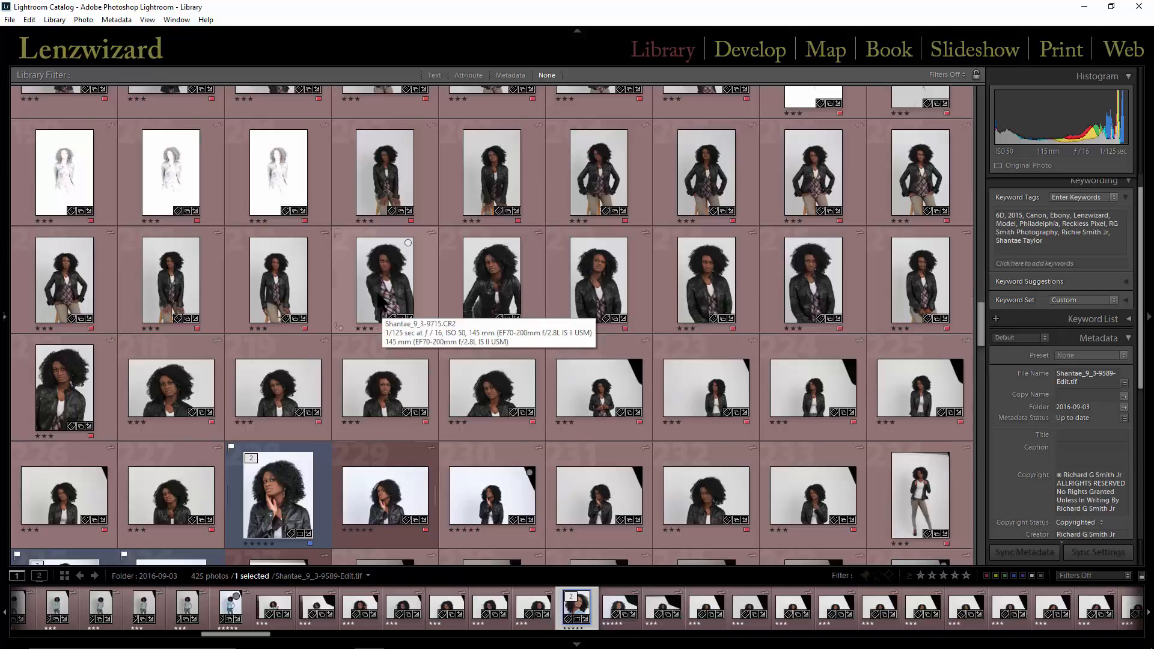
scroll(379, 292, down, 3)
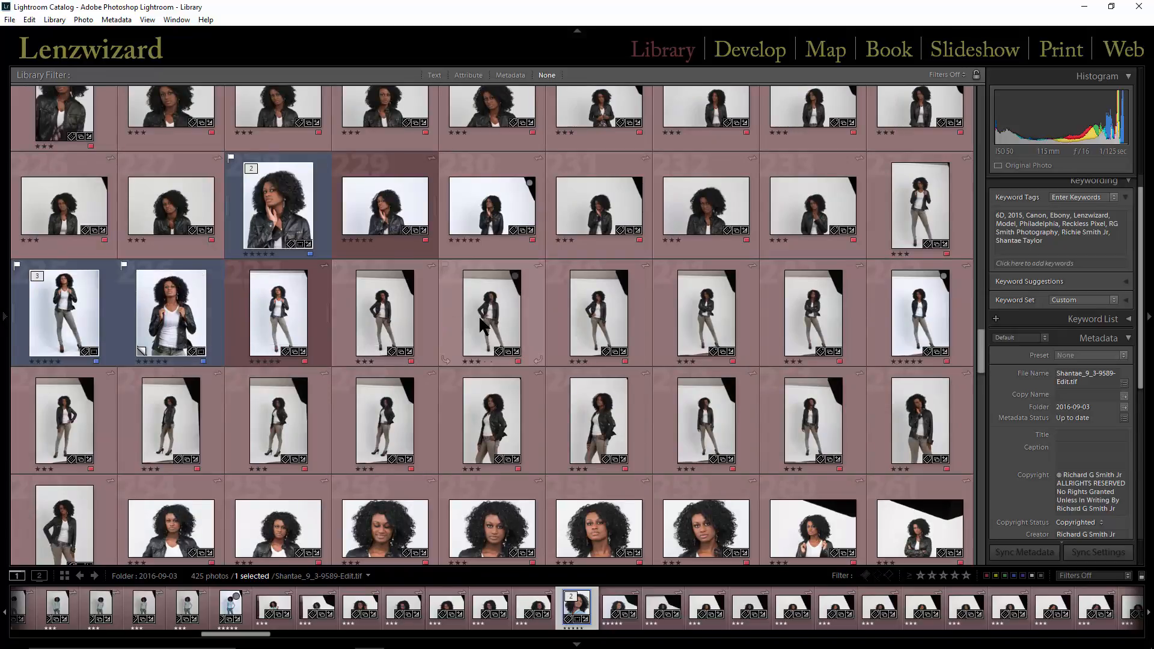
scroll(479, 317, down, 15)
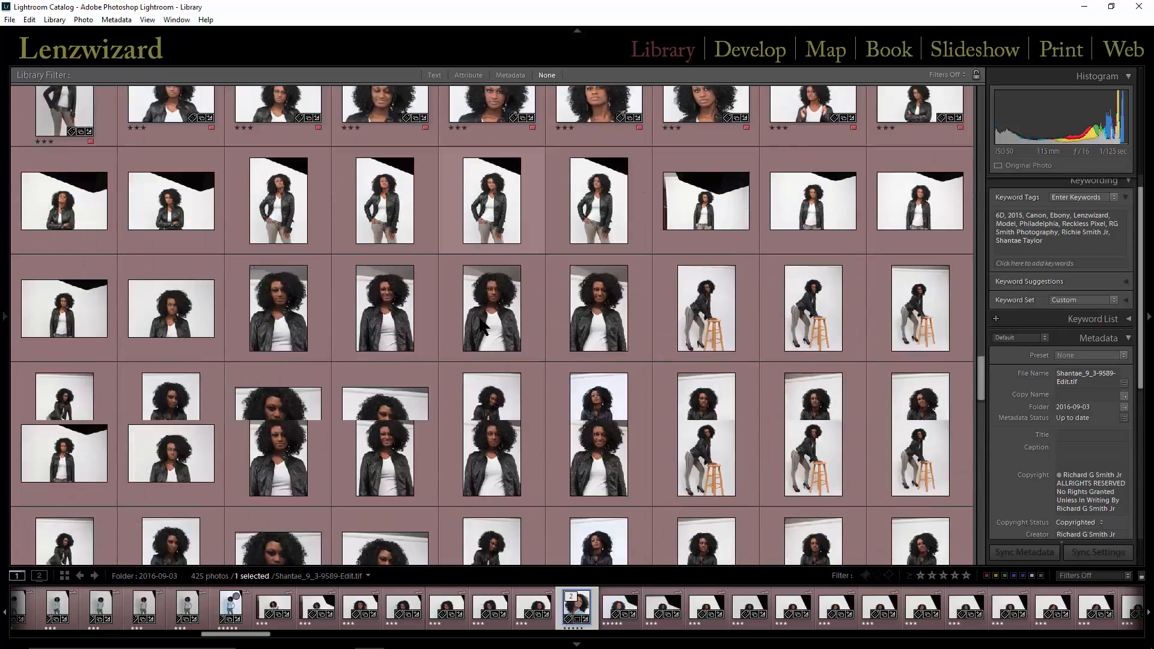
scroll(482, 304, down, 4)
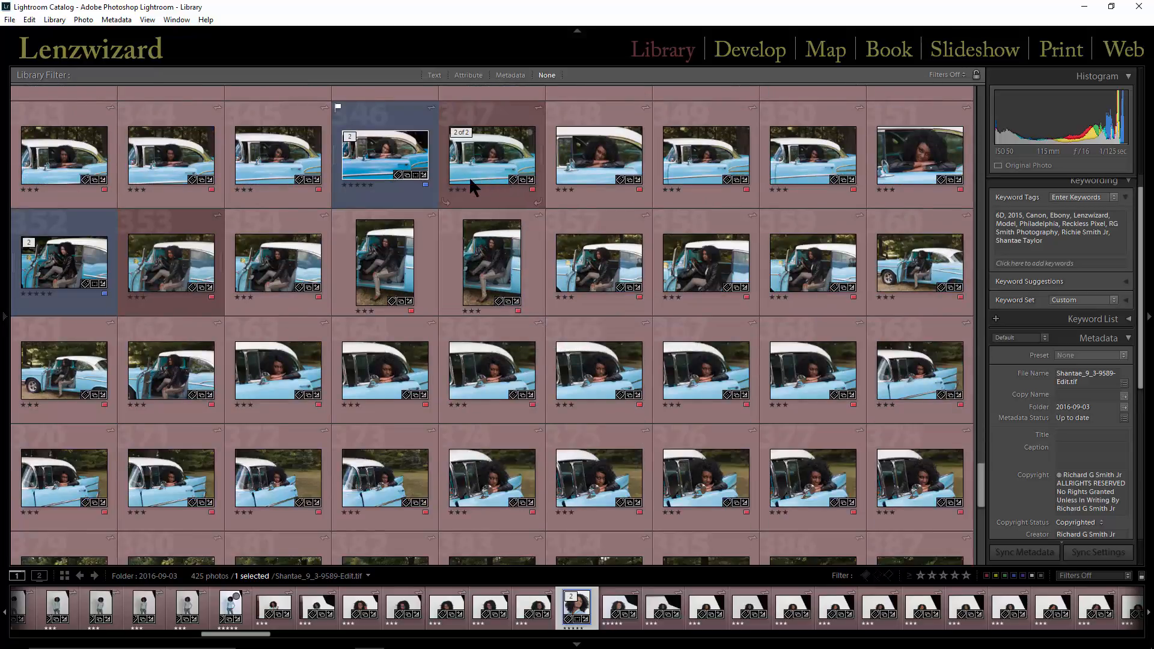
View the flagged photo of the model in the blue car enlarged, and return to the start of the photo grid
double_click(392, 161)
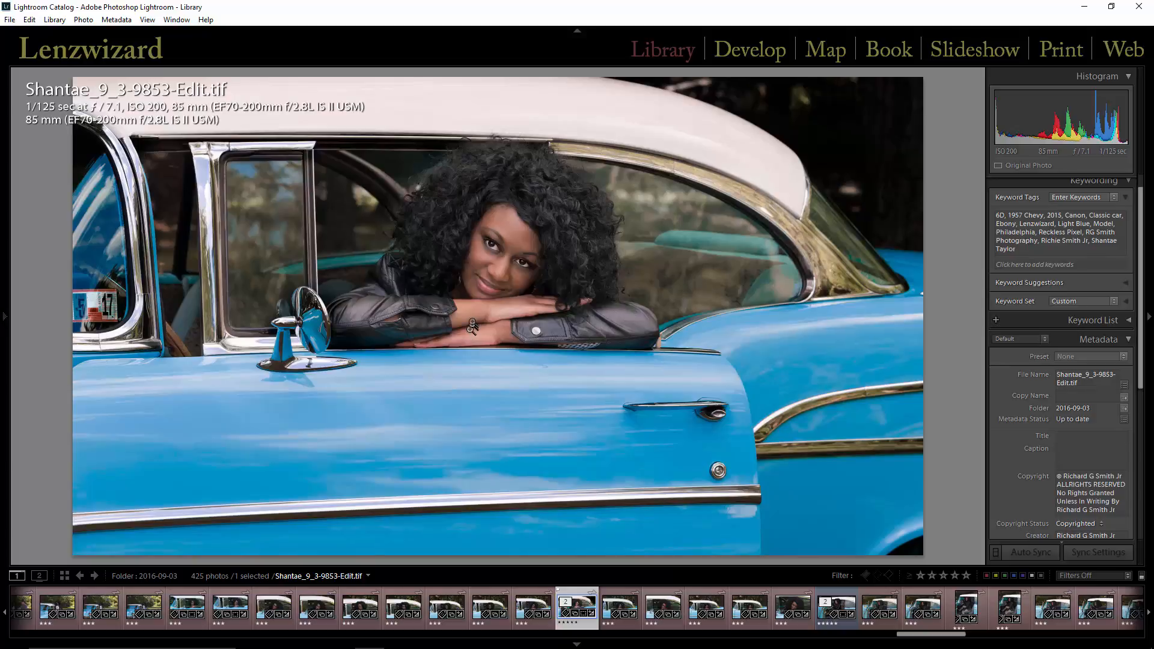
key(g)
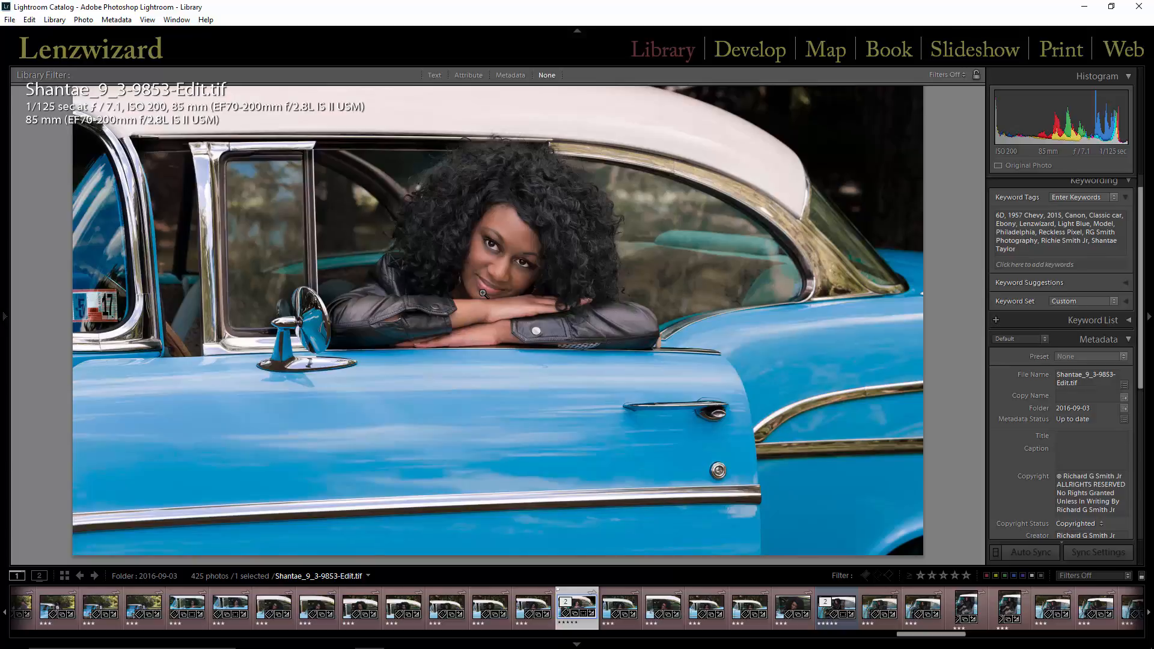
scroll(468, 289, up, 10)
scroll(468, 288, up, 10)
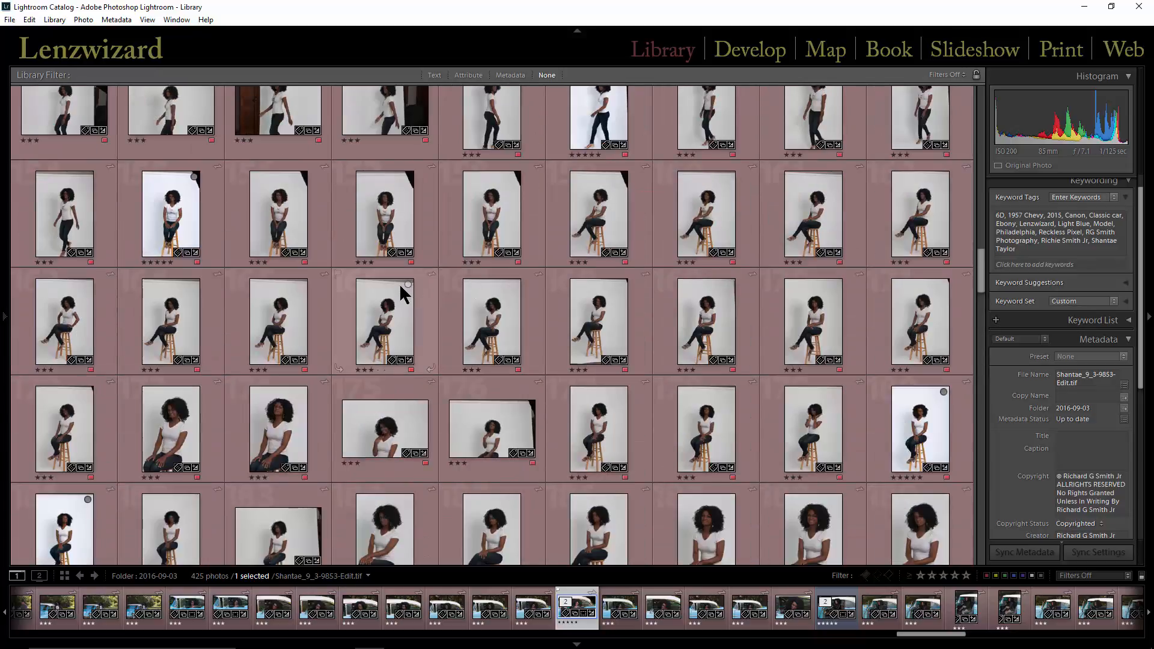
scroll(399, 266, up, 5)
scroll(397, 261, up, 5)
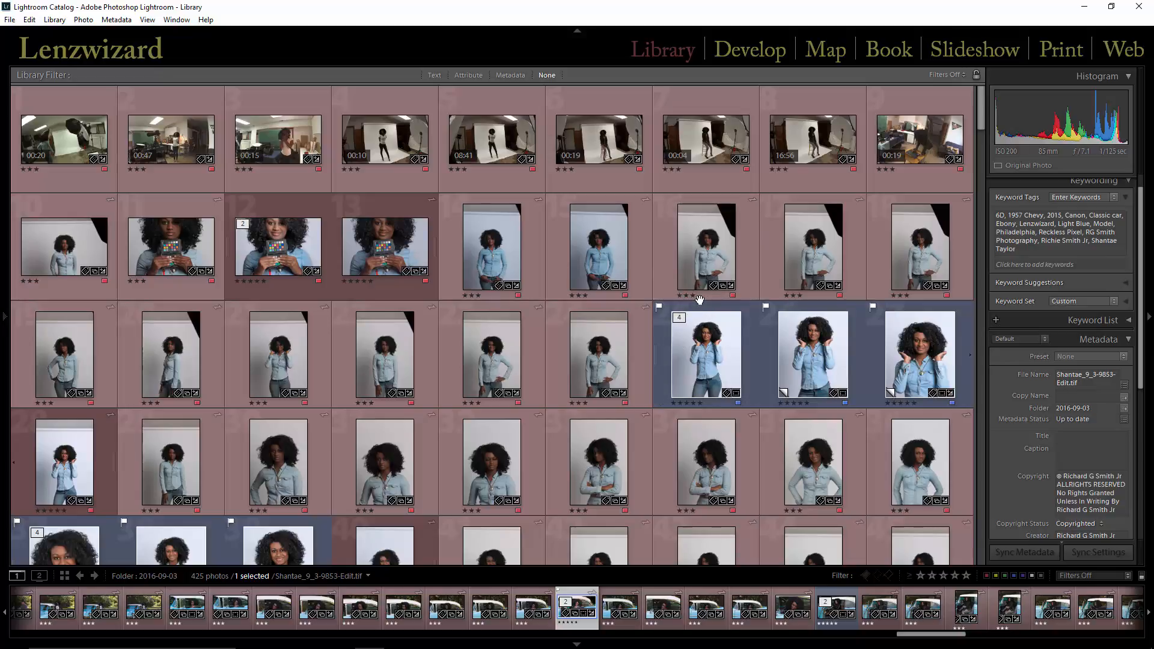
View photo 16, the denim-shirt studio shot, enlarged and return to the grid
click(658, 244)
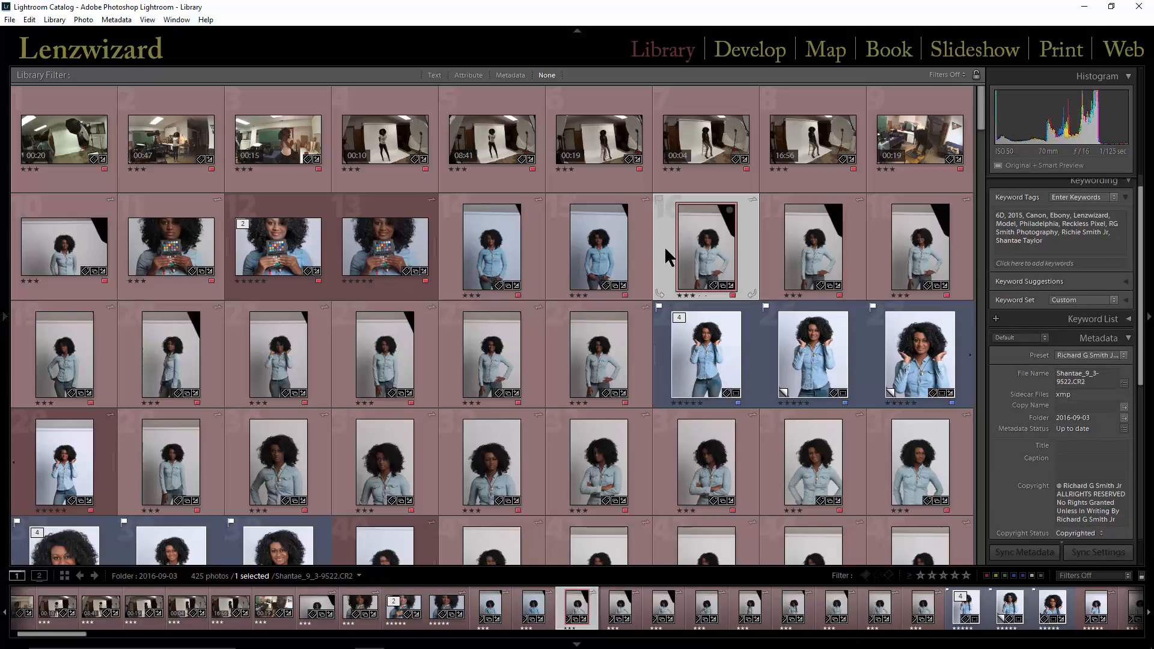
double_click(715, 248)
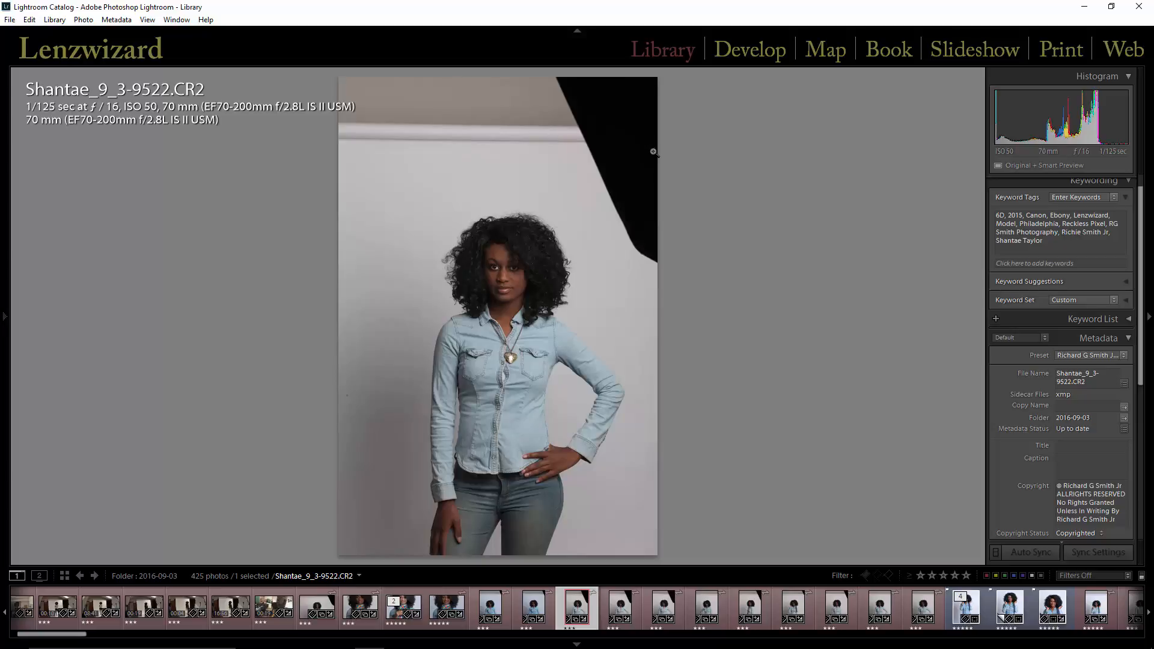
key(g)
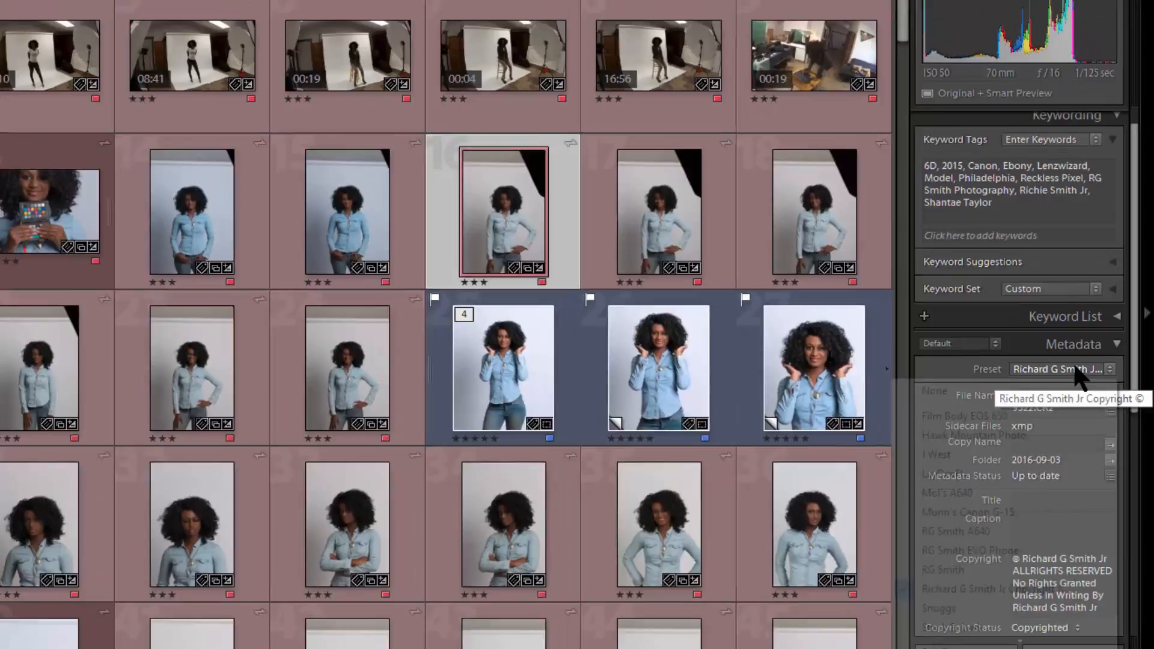
Open the metadata preset editor, review its rating, label, copyright and creator fields, and close it
click(1053, 381)
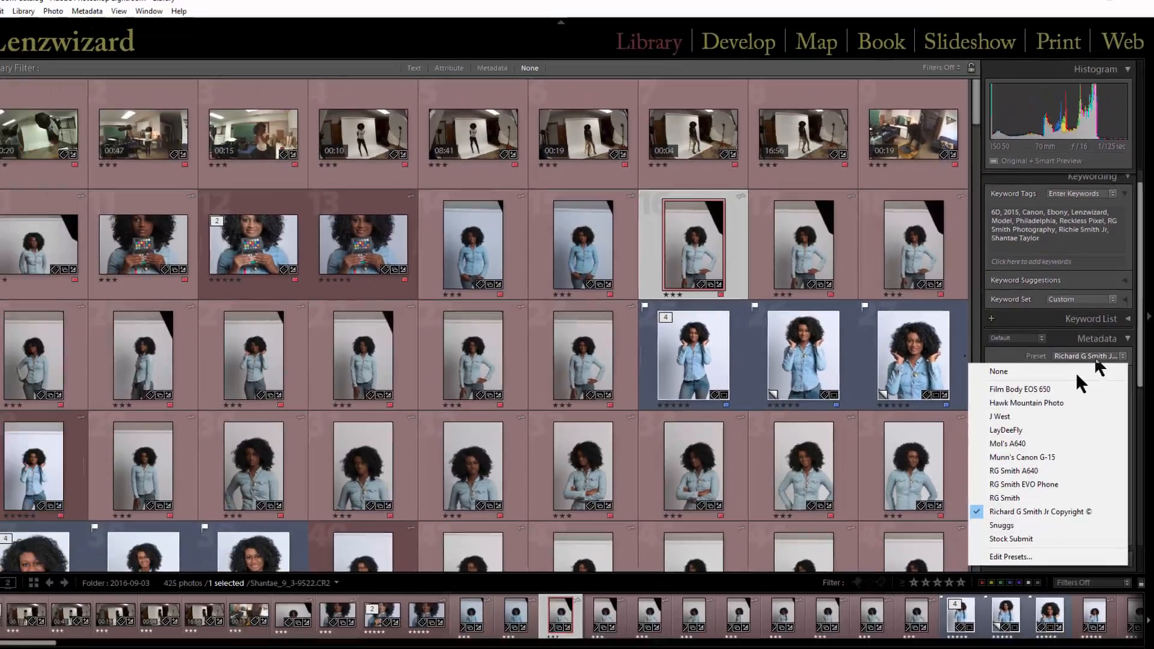
click(1014, 550)
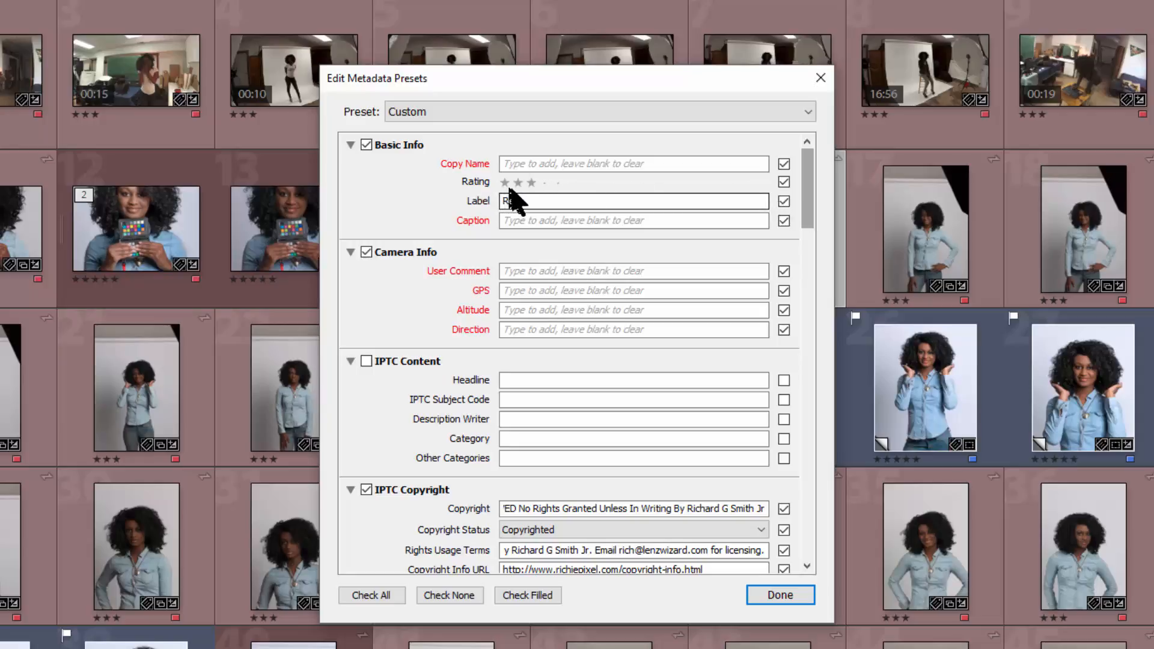
text(ed)
drag(808, 213, 806, 251)
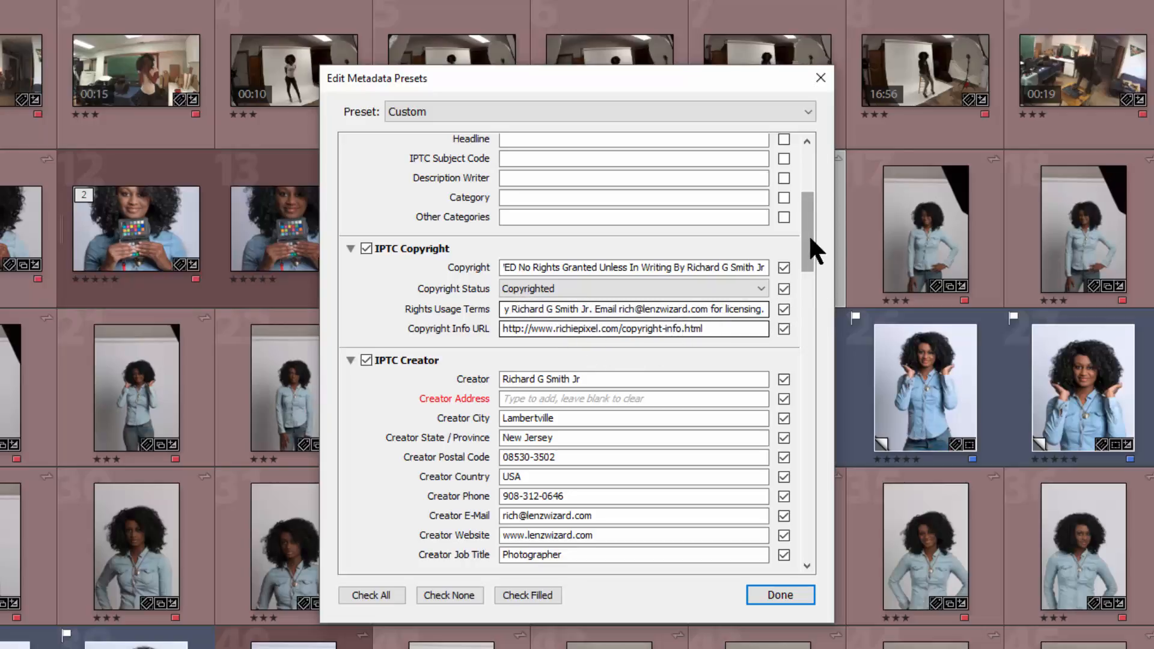
drag(809, 233, 798, 183)
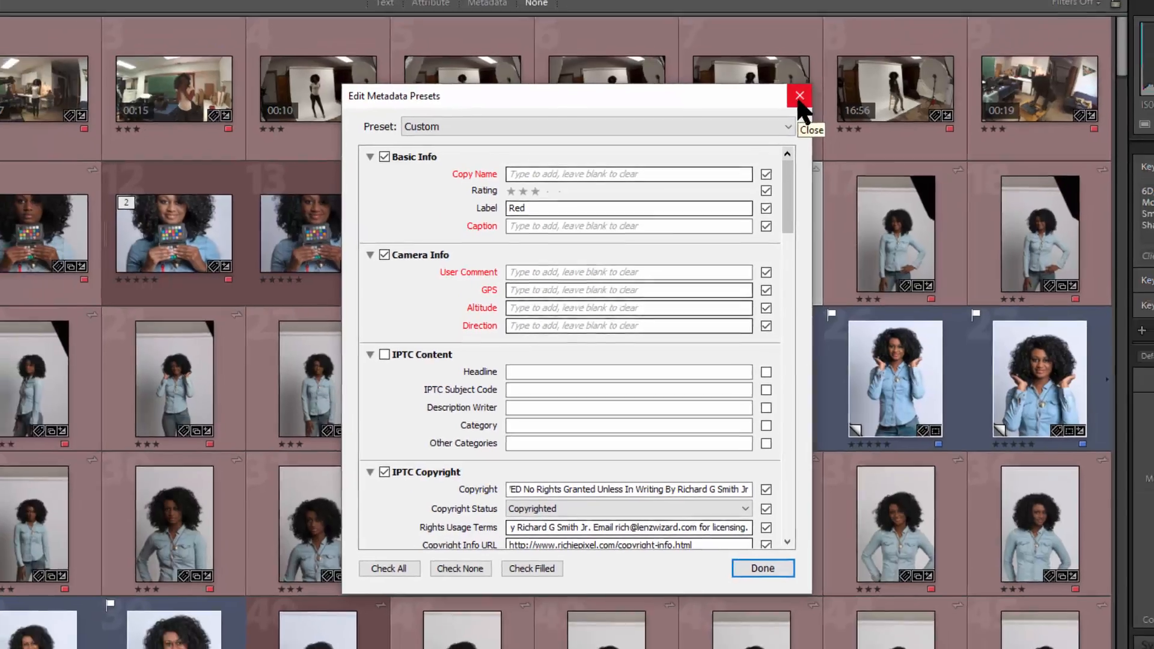
click(821, 79)
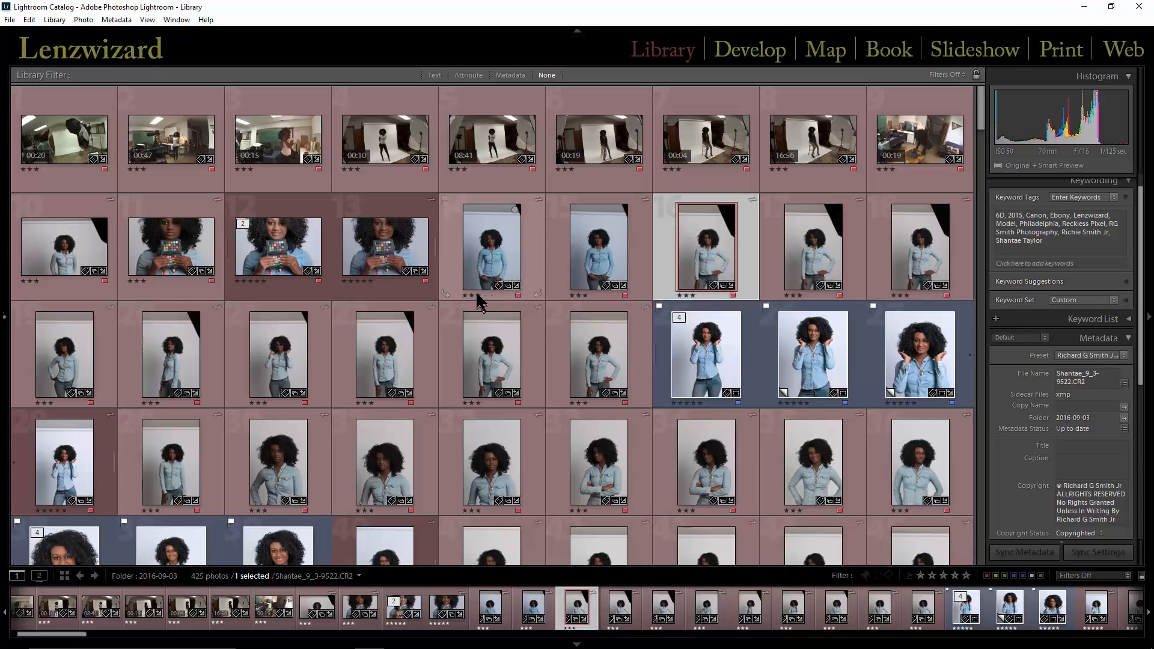
Open photo 14 enlarged, rate it four stars and return to the grid
double_click(529, 244)
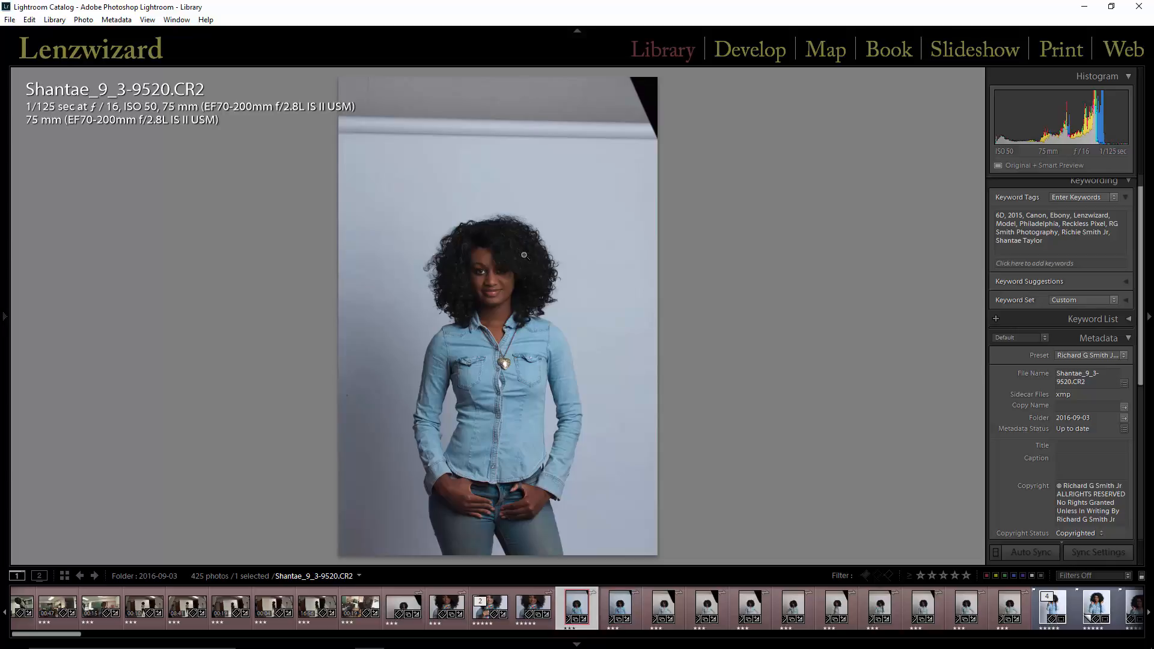
key(4)
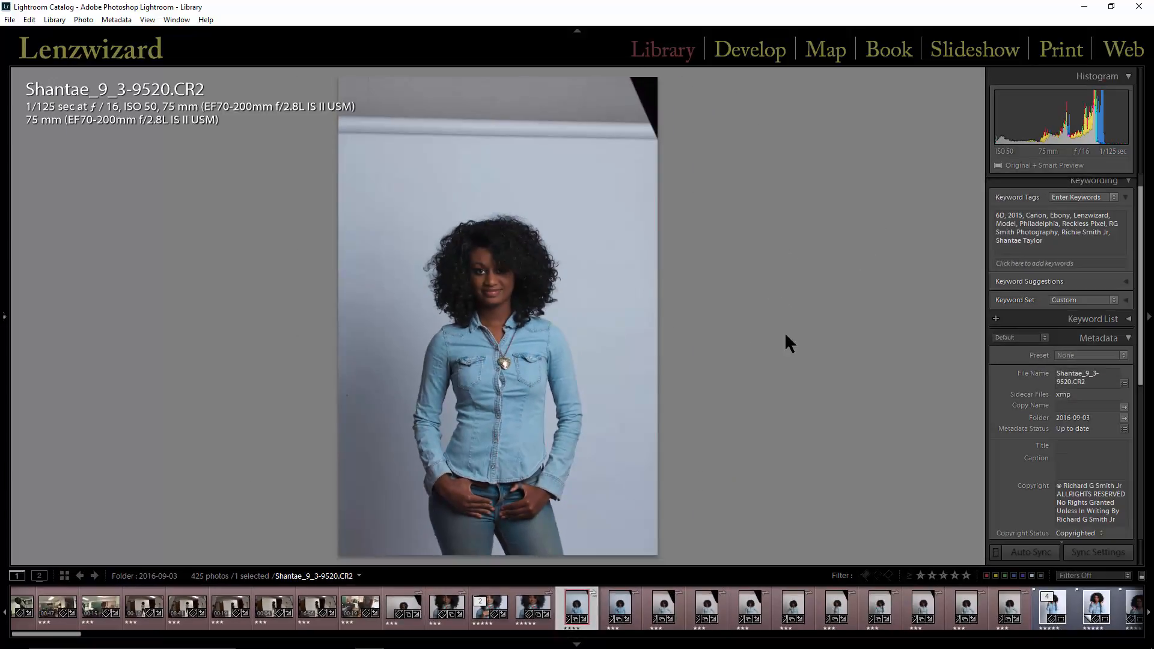
key(g)
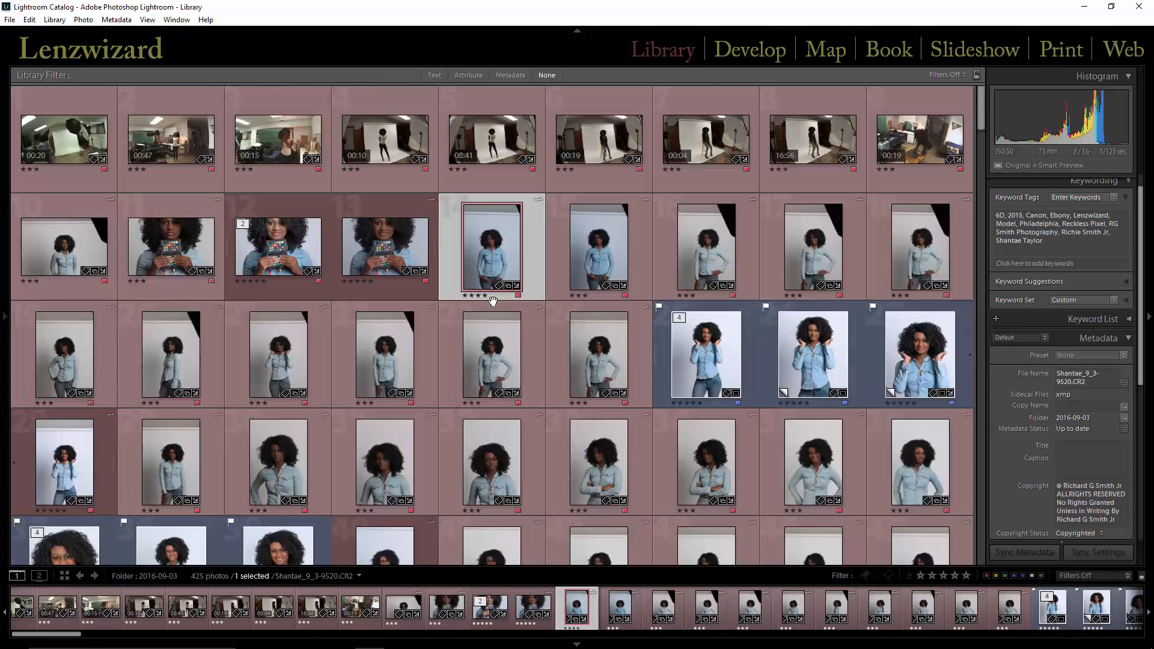
View photo 14 enlarged again, return to the grid and set its rating to three stars
double_click(490, 246)
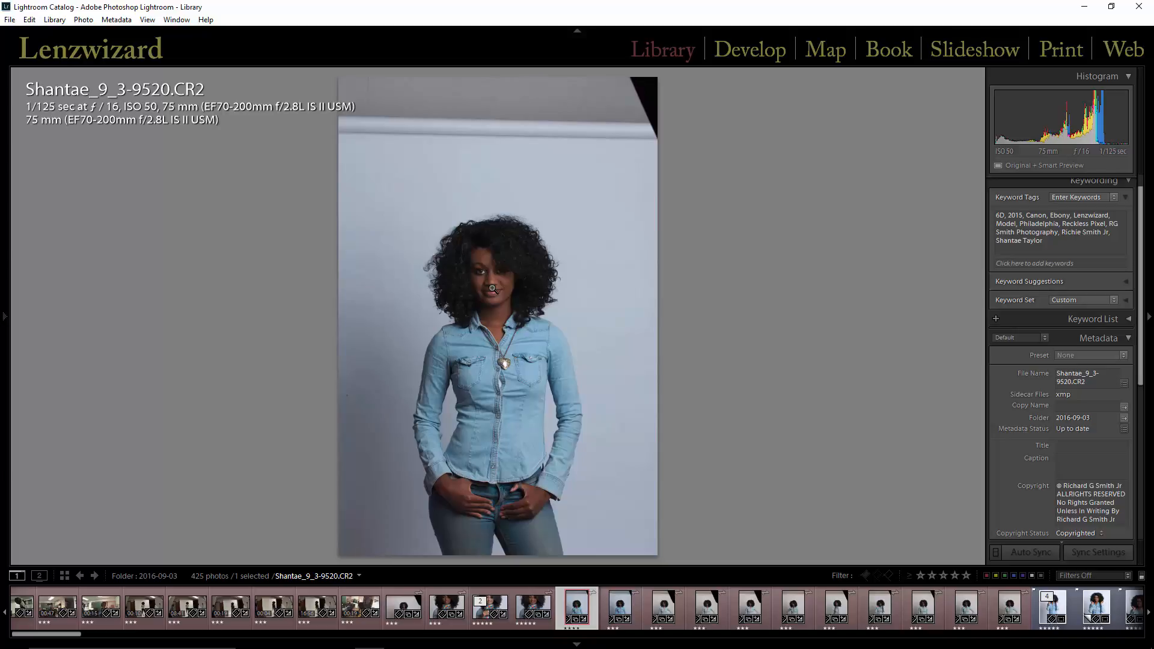
key(g)
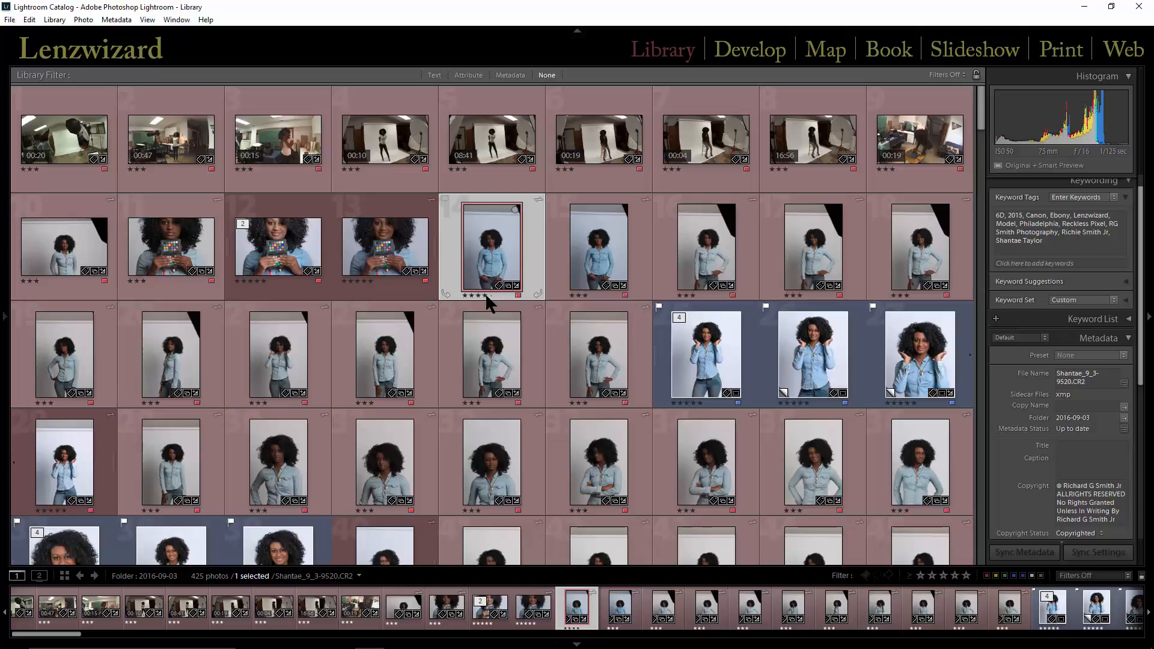
key(3)
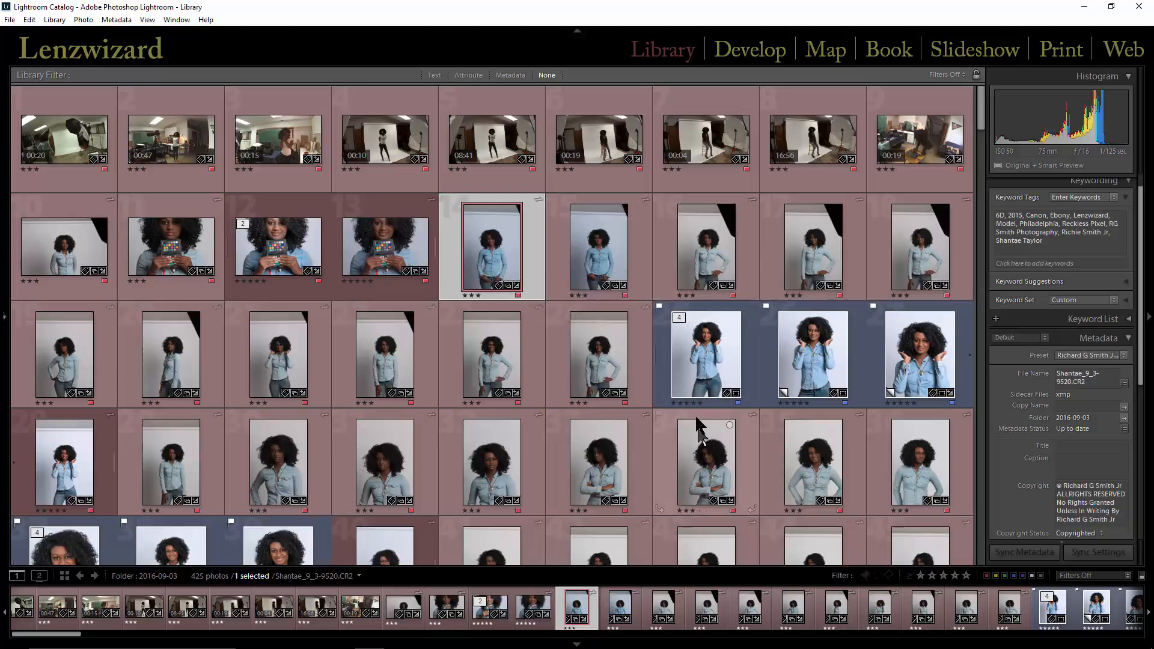
View photo 13, showing the model with the color checker, enlarged and return to the grid
double_click(378, 245)
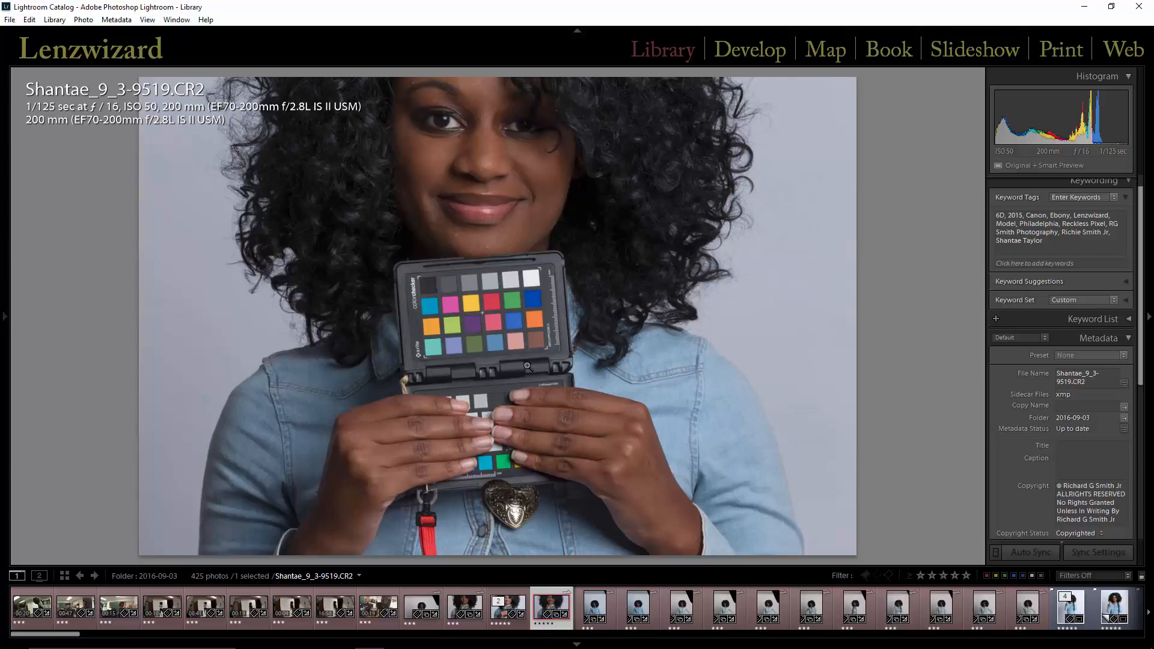
key(g)
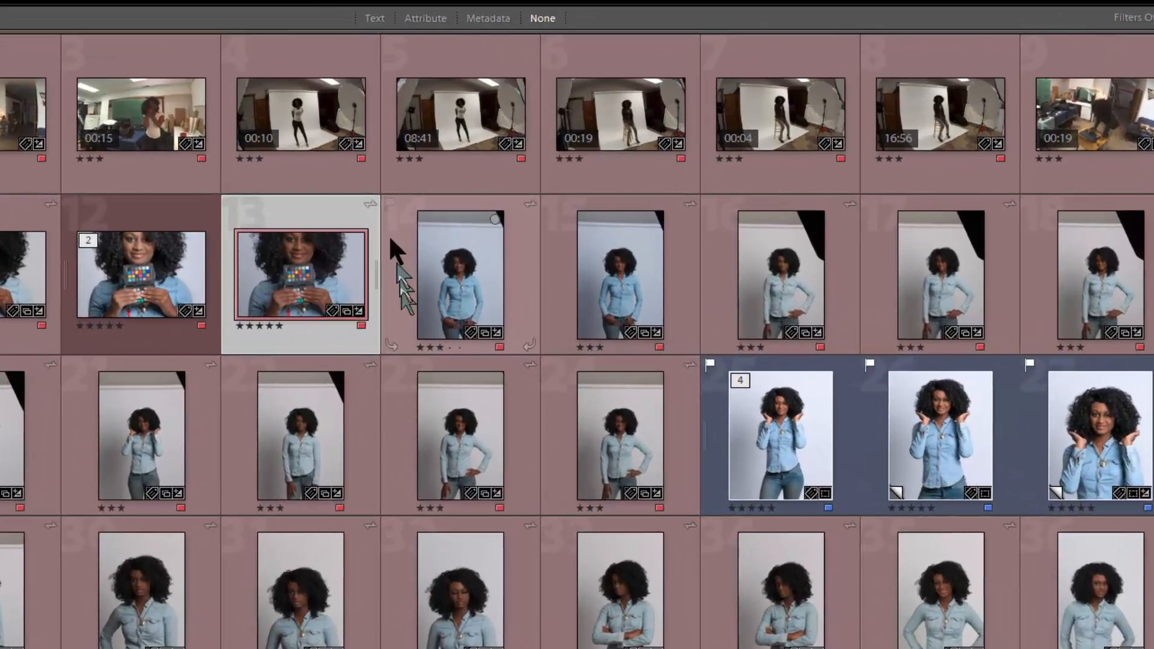
Flag photo 14 directly on its thumbnail and undo the flag
click(389, 202)
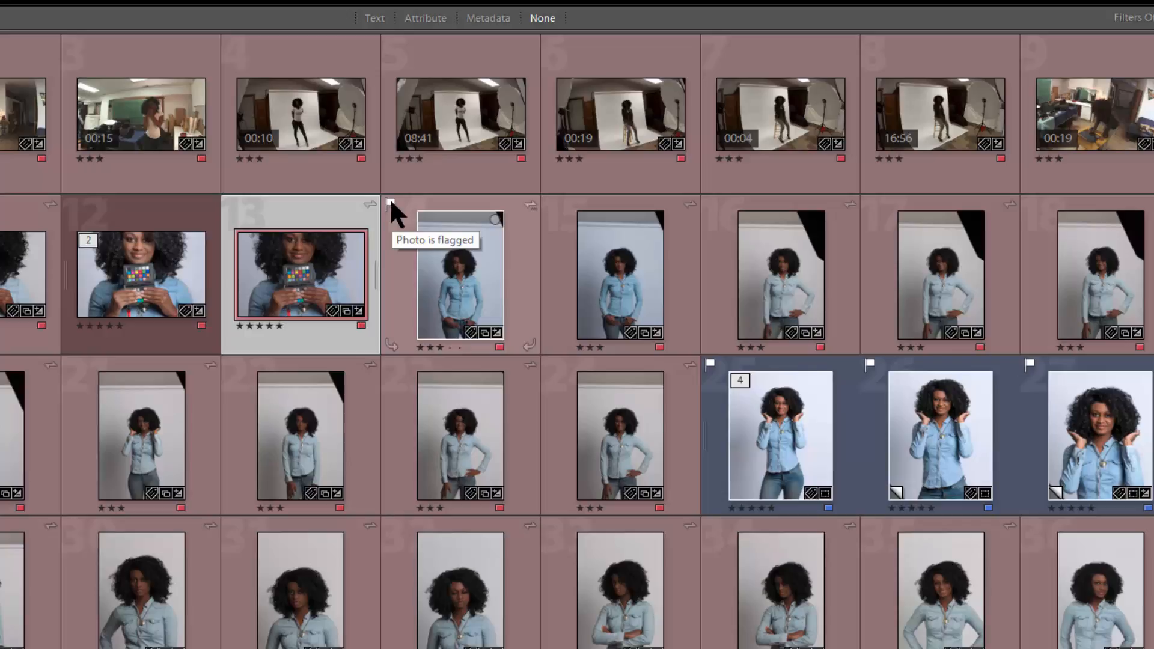
key(ctrl+z)
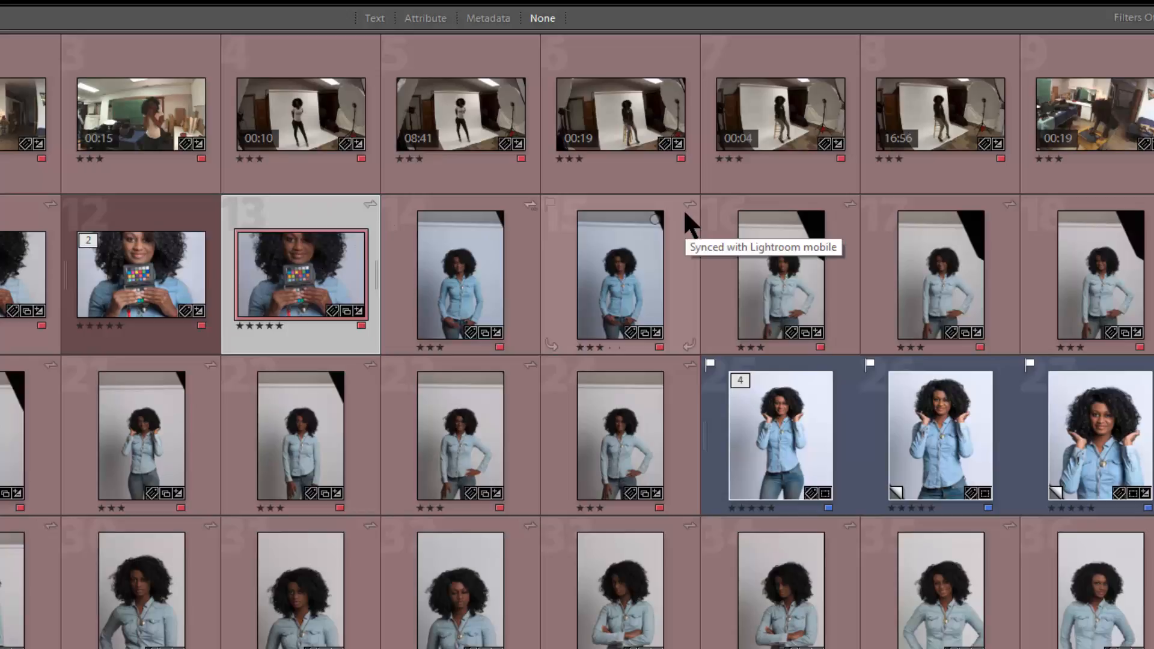
Flag photos 13, 14 and 15 as picks one after another
key(p)
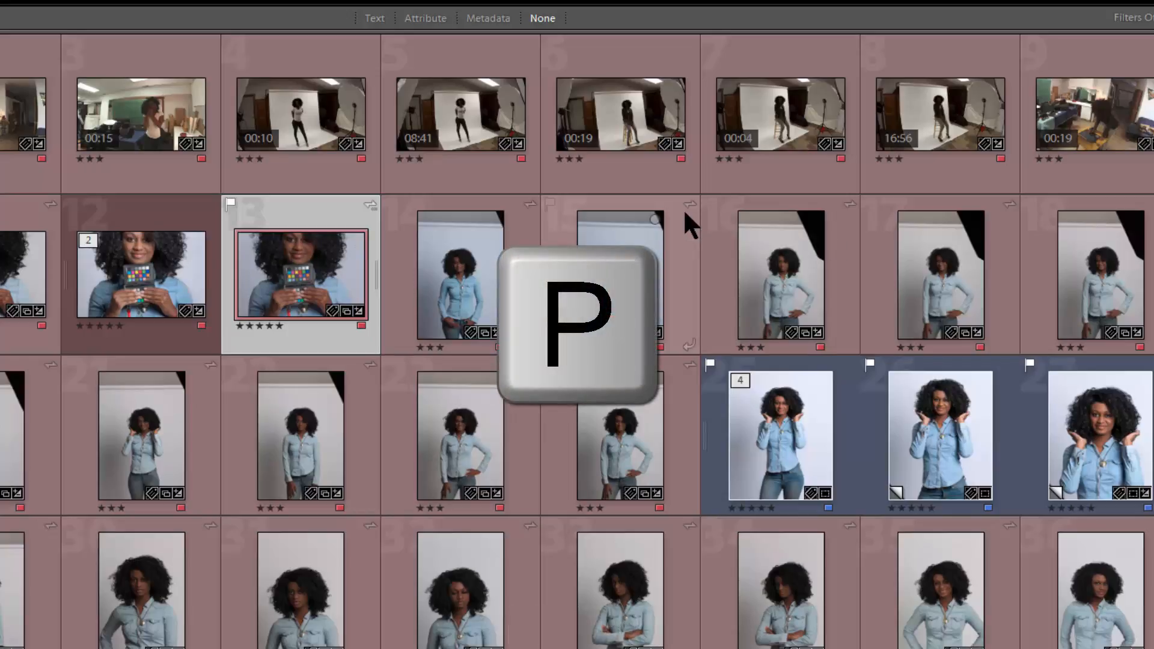
key(Right)
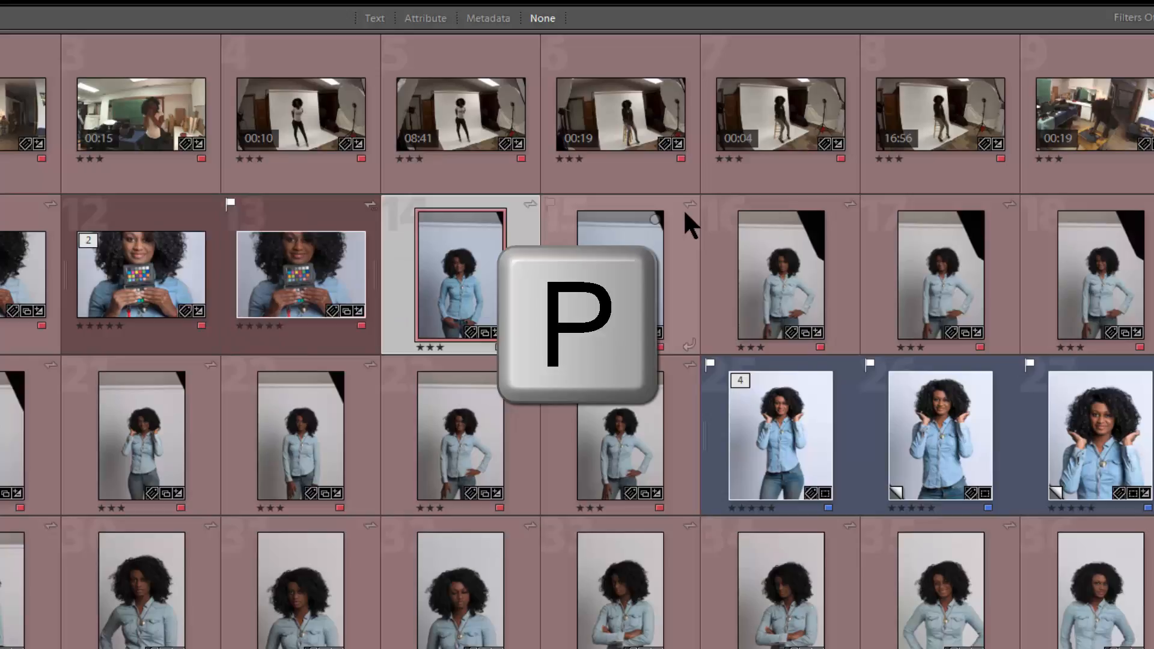
key(p)
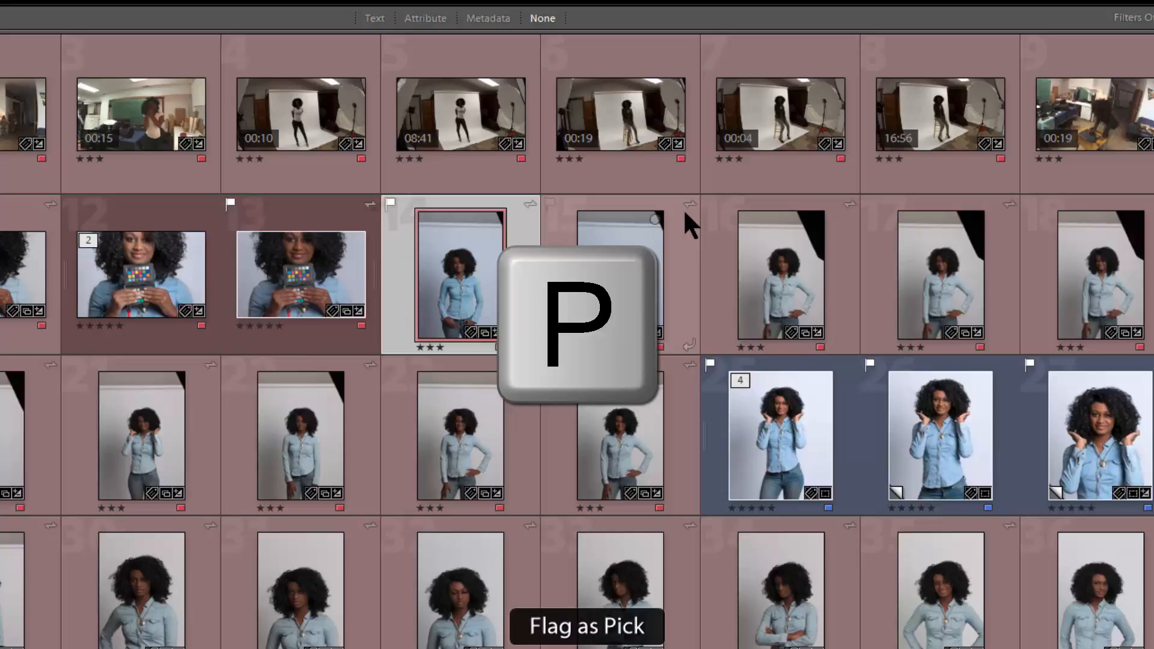
key(Right)
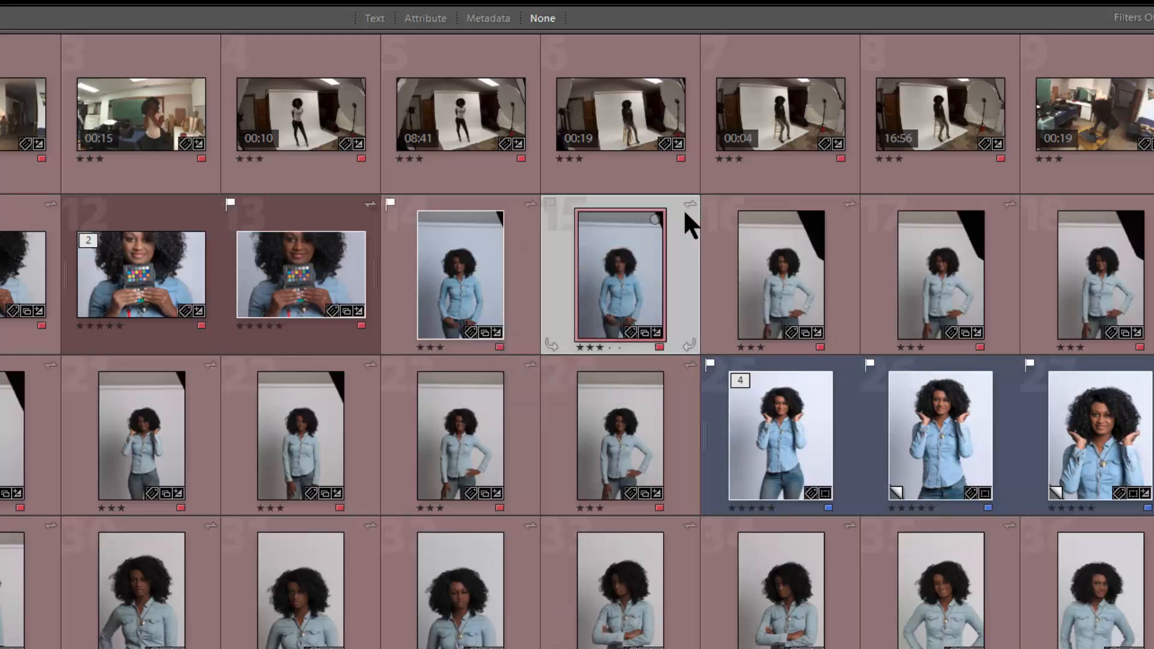
key(p)
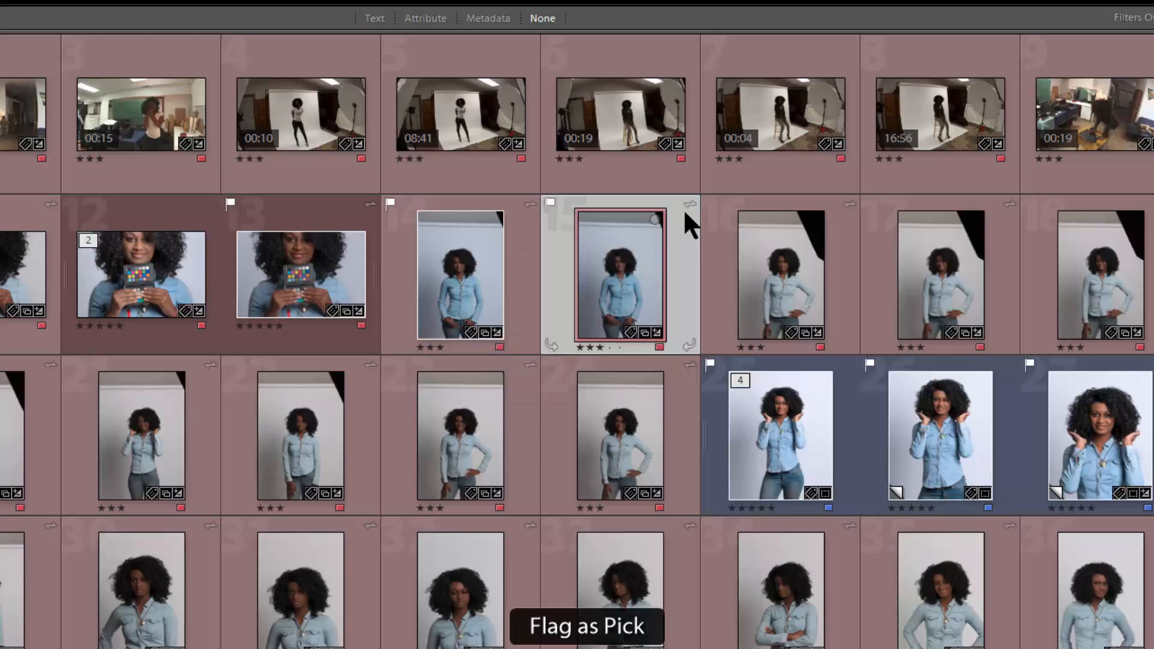
Remove the pick flags from photos 14, 15 and 13 by lowering each one's flag status
key(Left)
key(ctrl+Down)
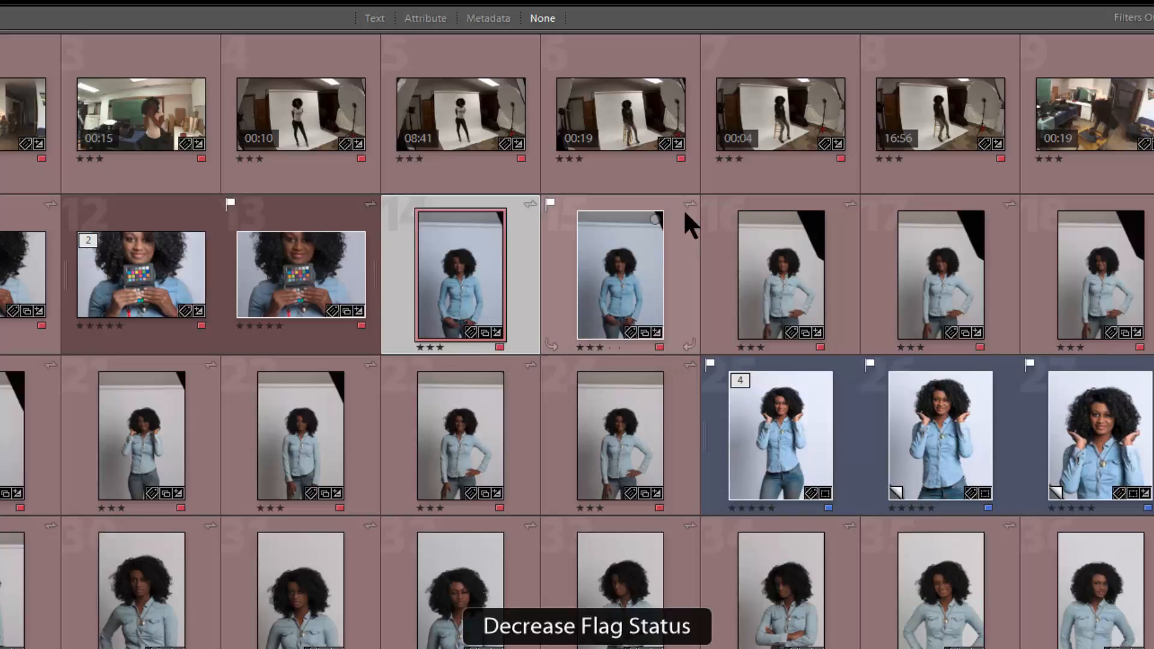
key(Right)
key(ctrl+Down)
key(Left)
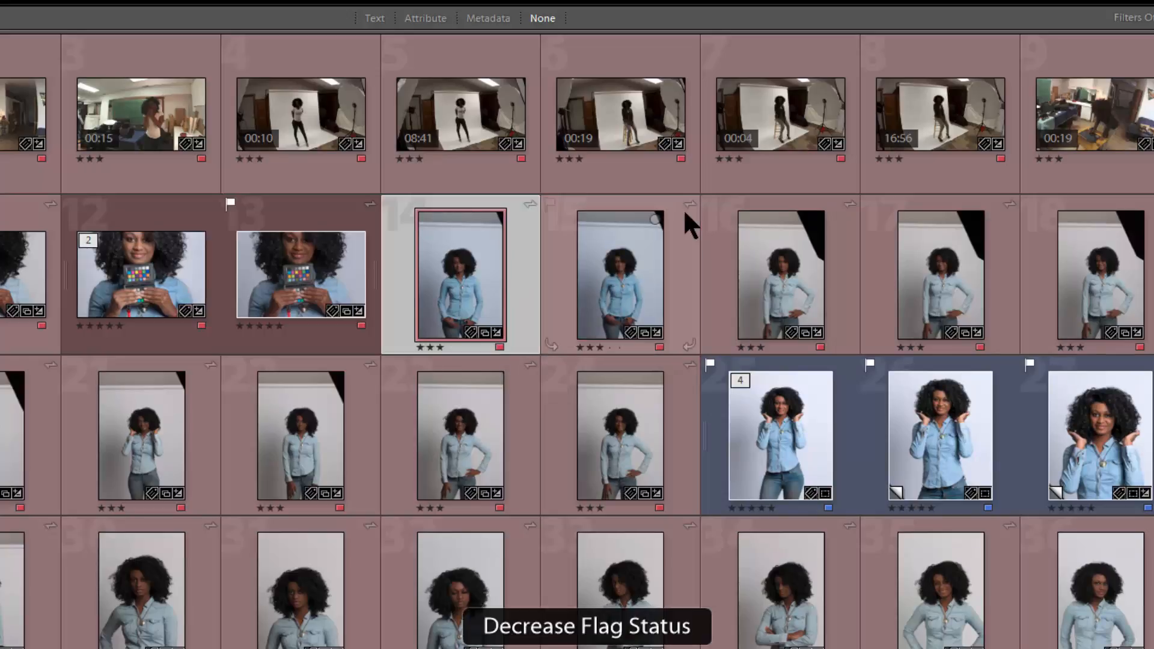
key(Left)
key(ctrl+Down)
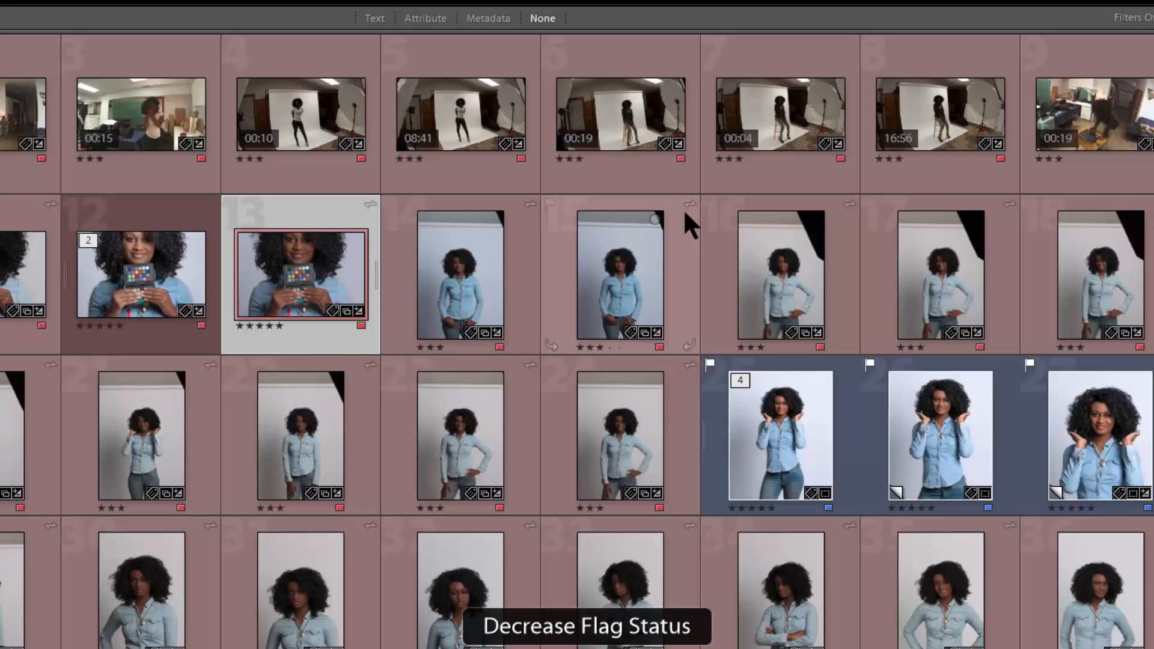
Set photo 13 as rejected and raise its flag status back to unflagged
key(x)
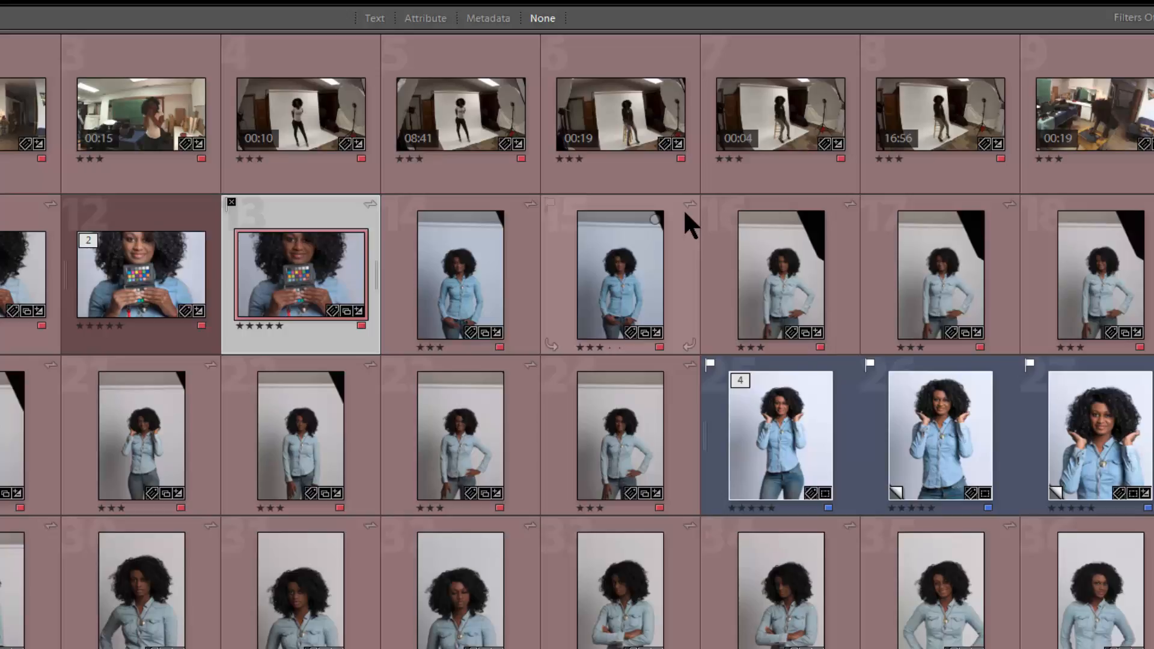
key(ctrl+Up)
Step through the thumbnails around photo 14, moving sideways along the row and up and down between rows
key(Right)
key(Right)
key(Right)
key(Right)
key(Right)
key(Right)
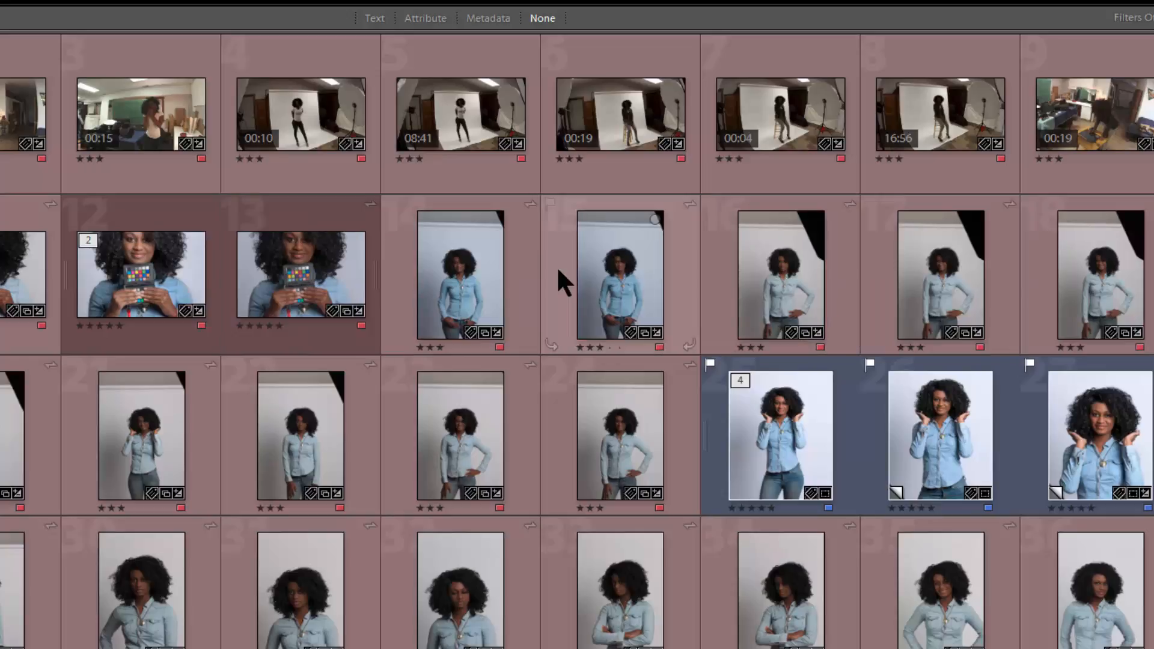
key(Left)
key(Left)
key(Left)
key(Left)
key(Left)
key(Left)
key(Right)
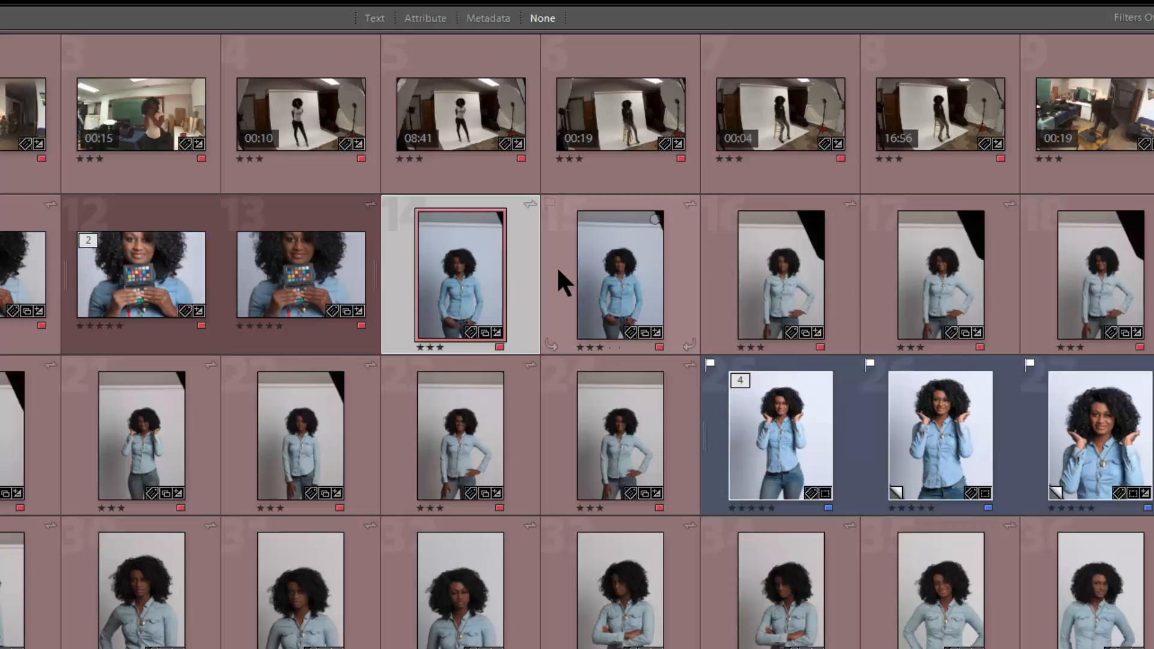
key(Right)
key(Right)
key(Left)
key(Left)
key(Left)
key(Left)
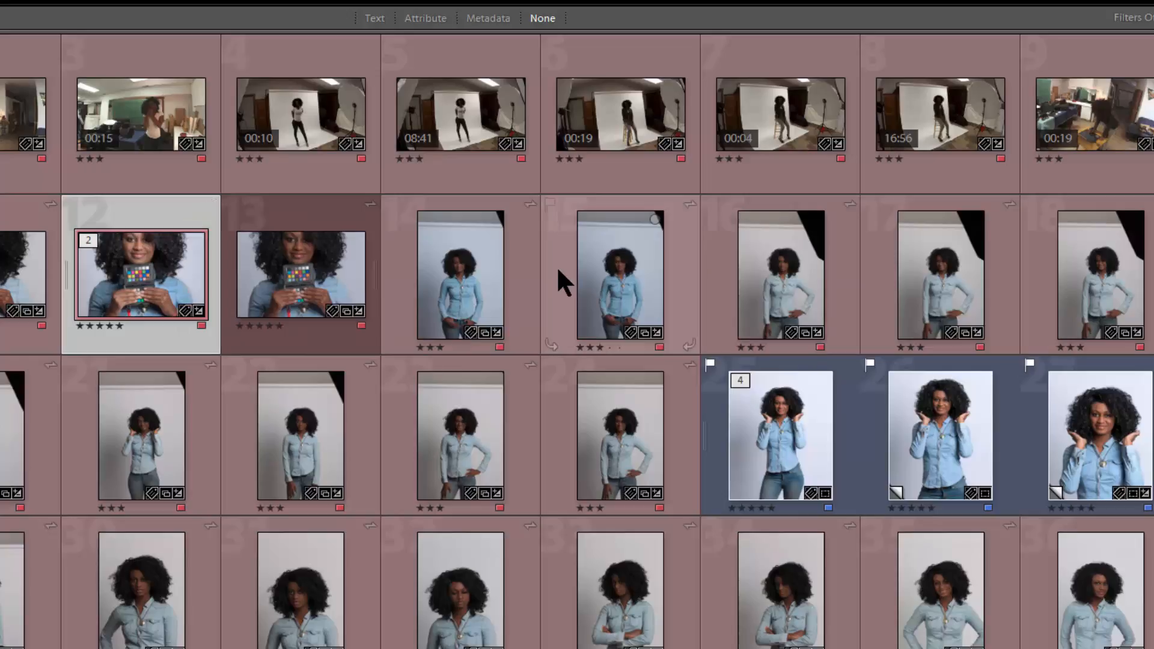
key(Right)
key(Right)
key(Right)
key(Right)
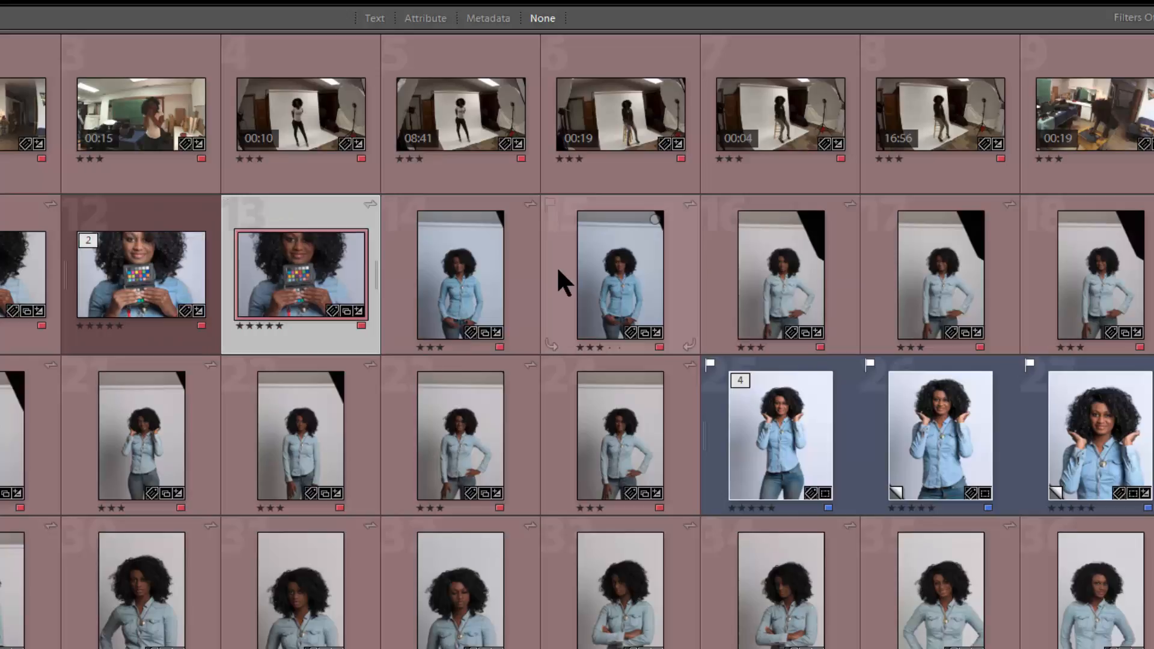
key(Left)
key(Left)
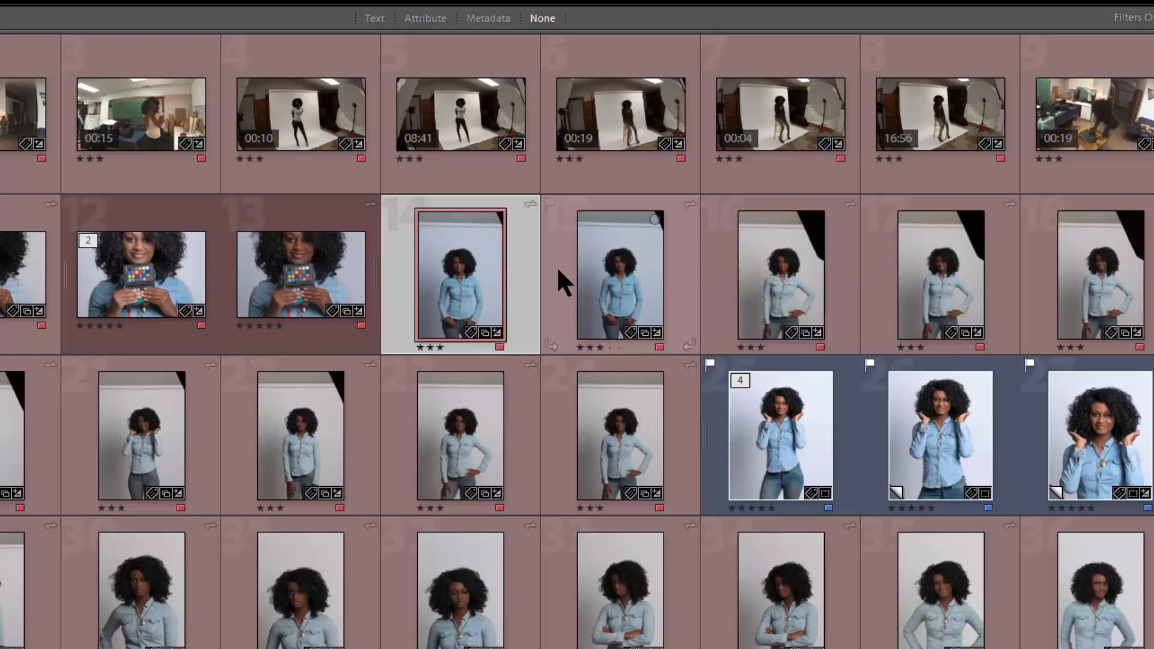
key(Down)
key(Down)
key(Up)
key(Up)
key(Up)
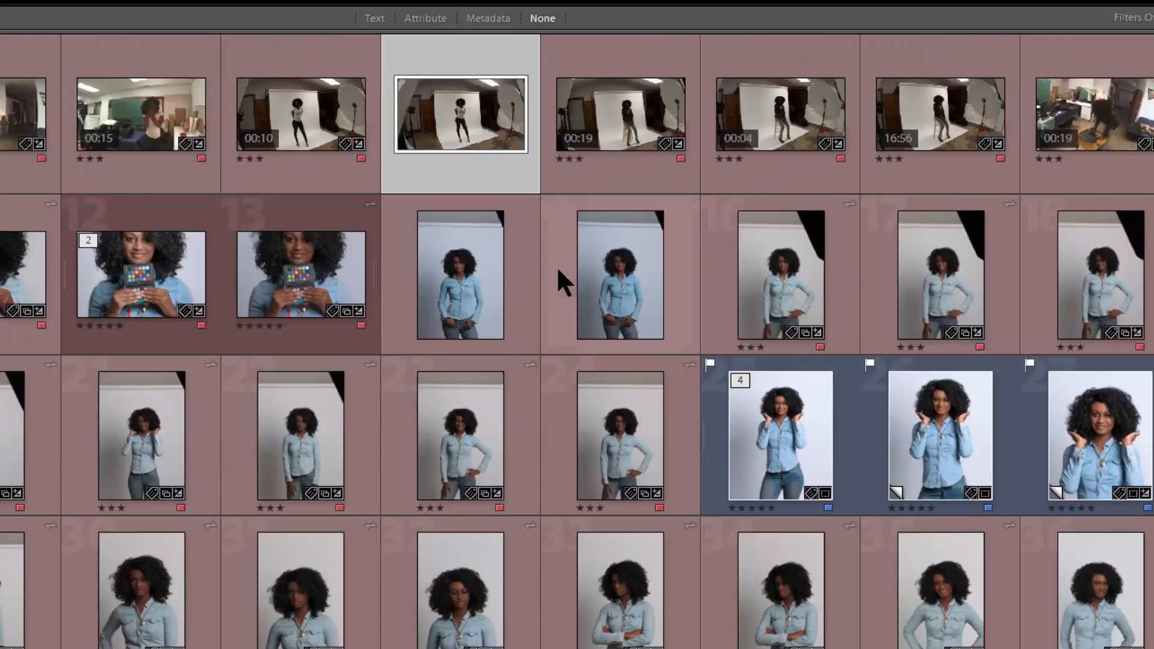
key(Left)
key(Left)
key(Left)
key(Right)
key(Right)
key(Right)
key(Right)
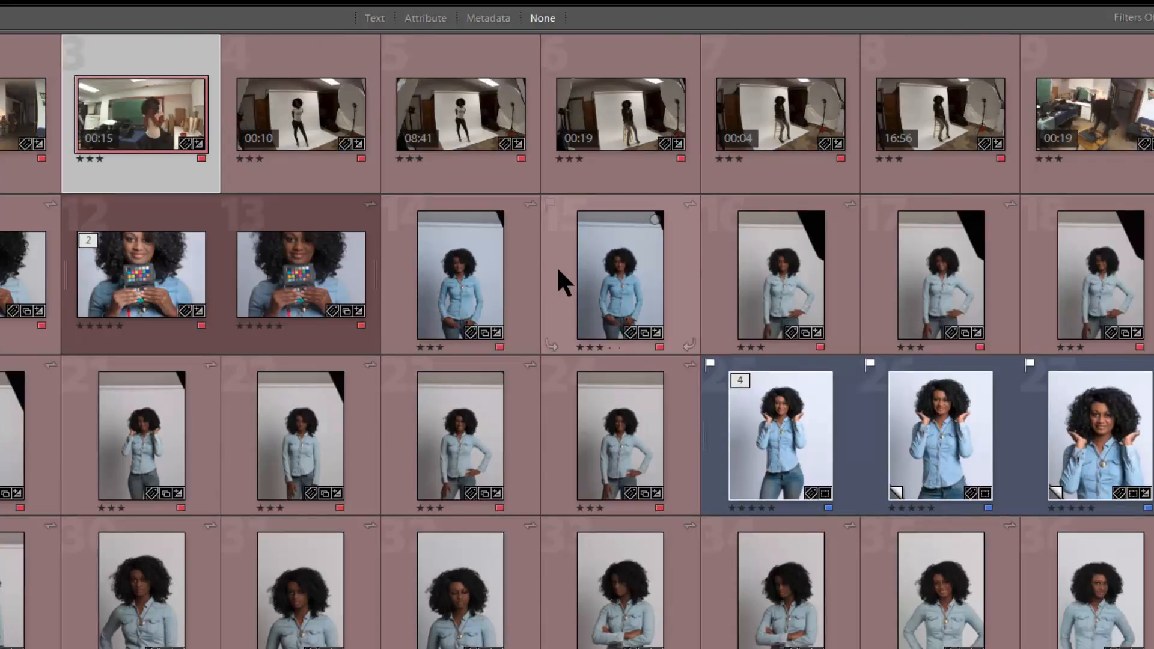
key(Down)
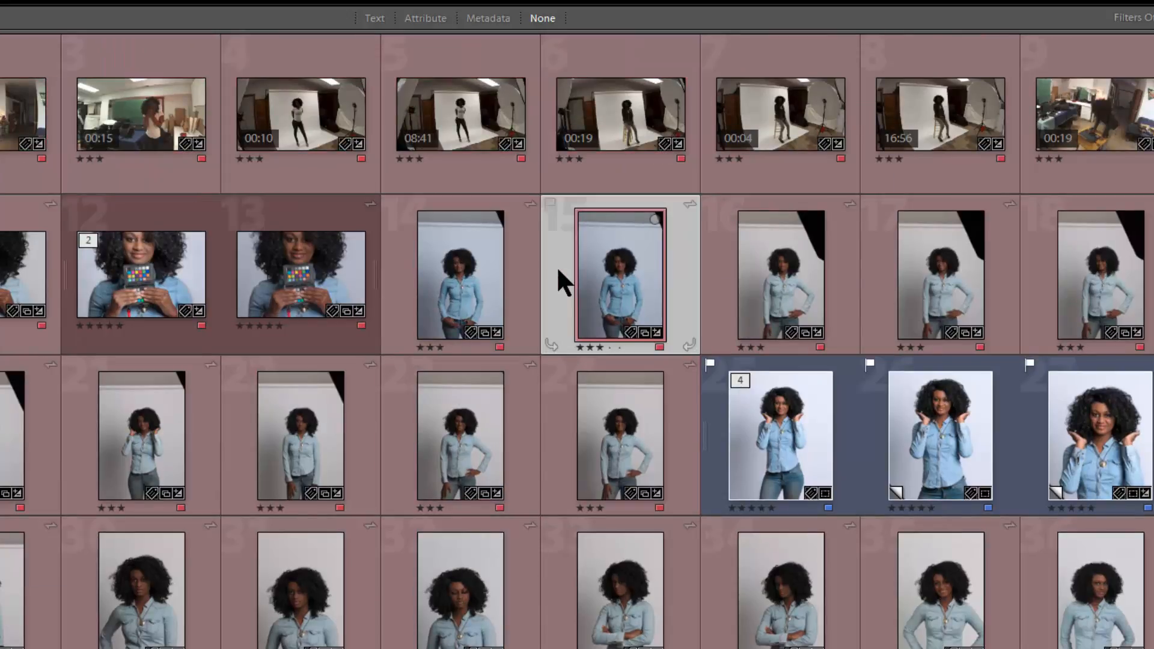
Lower photo 14's flag status to rejected and raise it to a pick flag
key(Left)
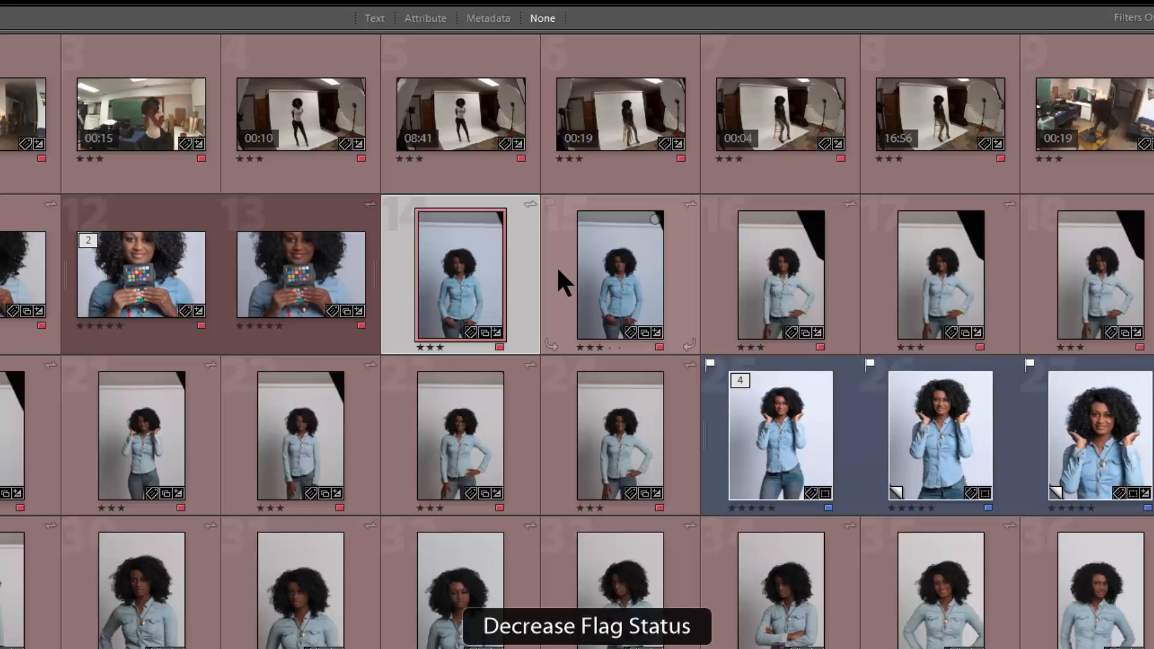
key(ctrl+Down)
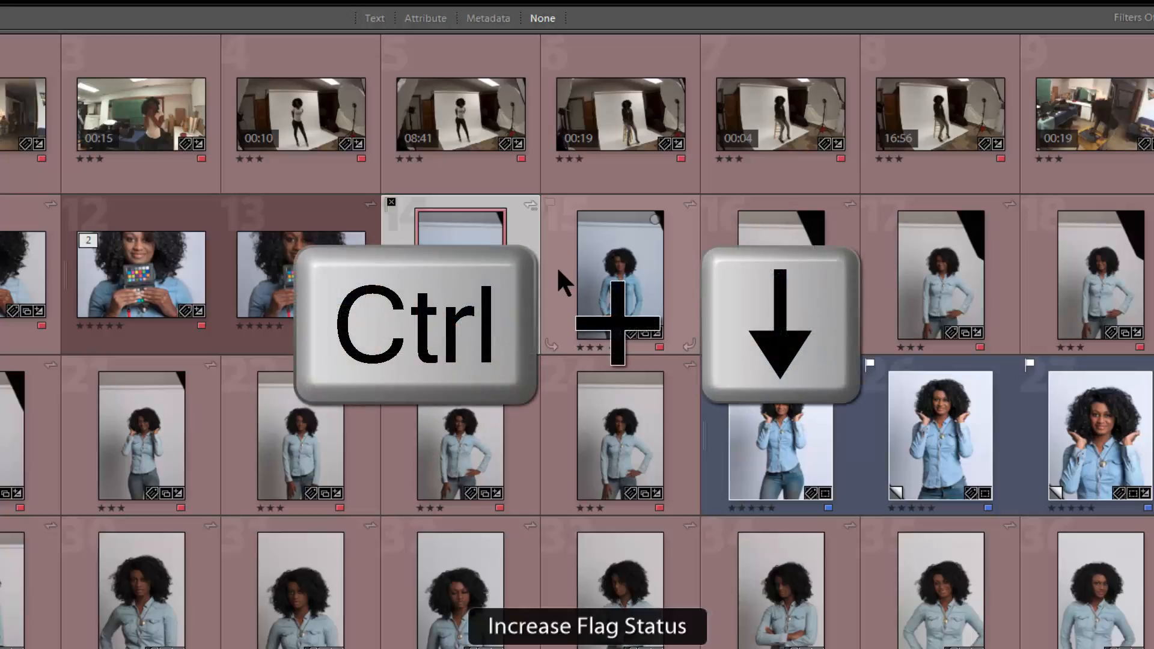
key(ctrl+Up)
key(ctrl+Up)
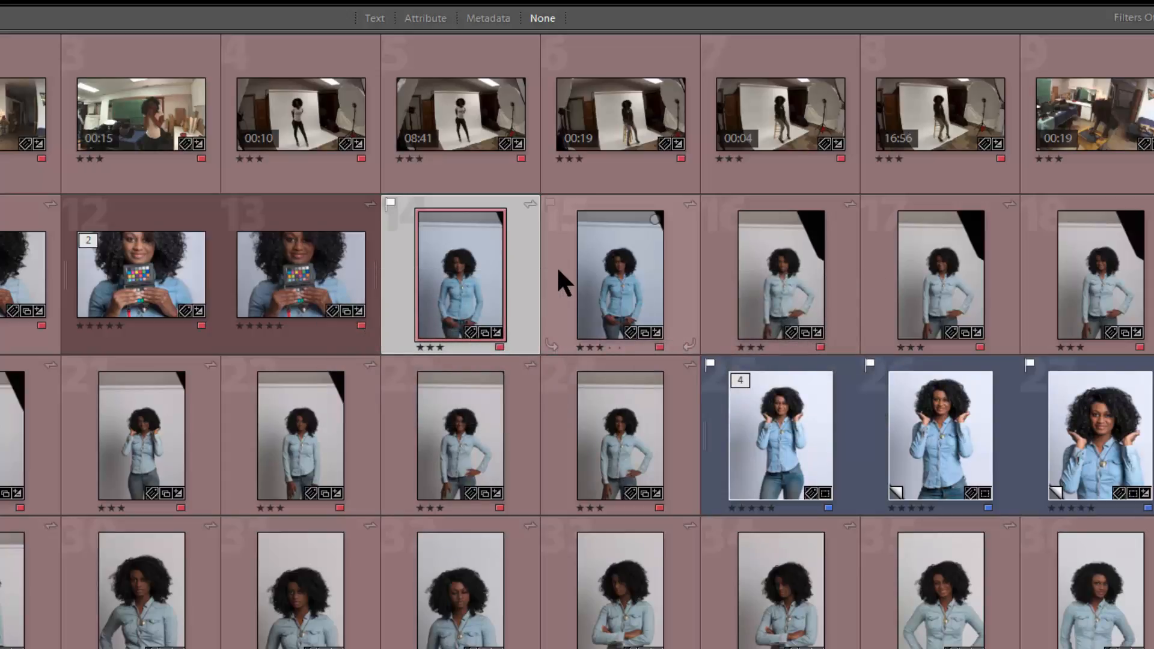
Return to photo 14 from its neighbours, lower its flag status one level and flag it as a pick again
key(Right)
key(Right)
key(Left)
key(Left)
key(ctrl+Down)
key(p)
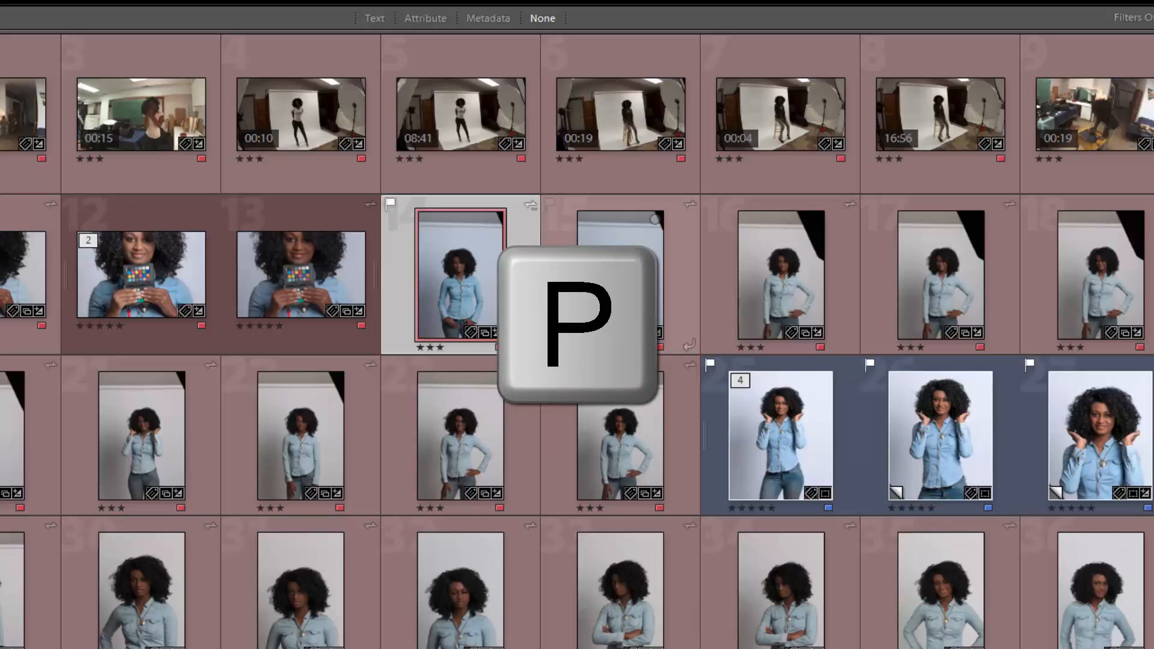
Set photo 14 as rejected, cycle its flag status up to pick and down to rejected, and return it to unflagged
key(x)
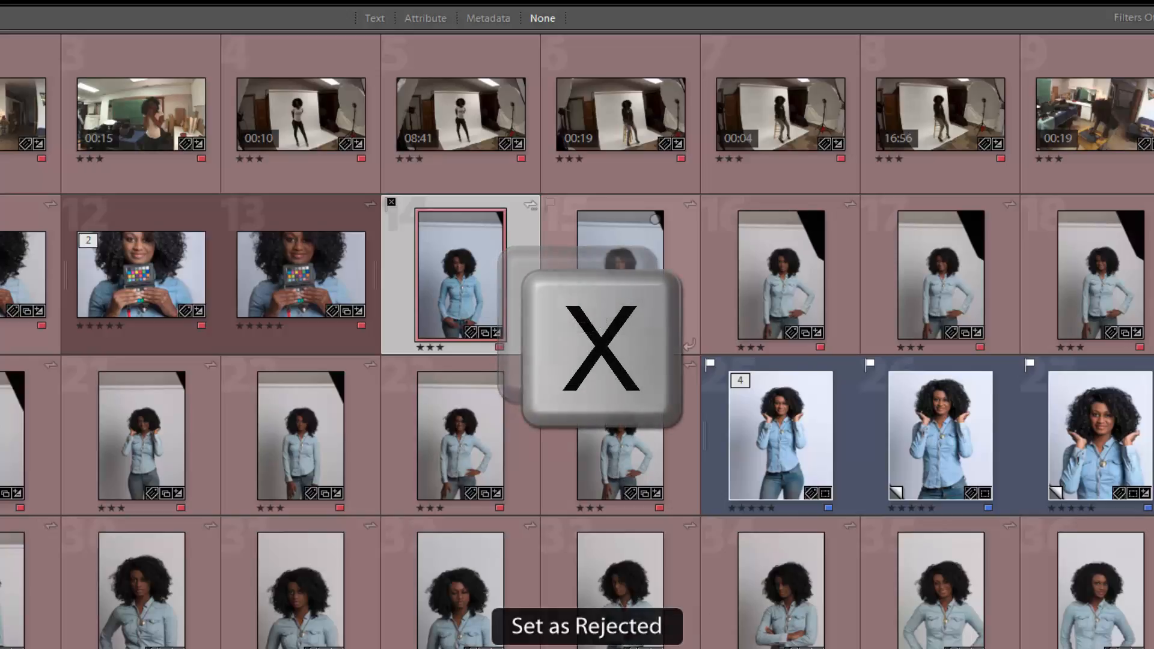
key(ctrl+Up)
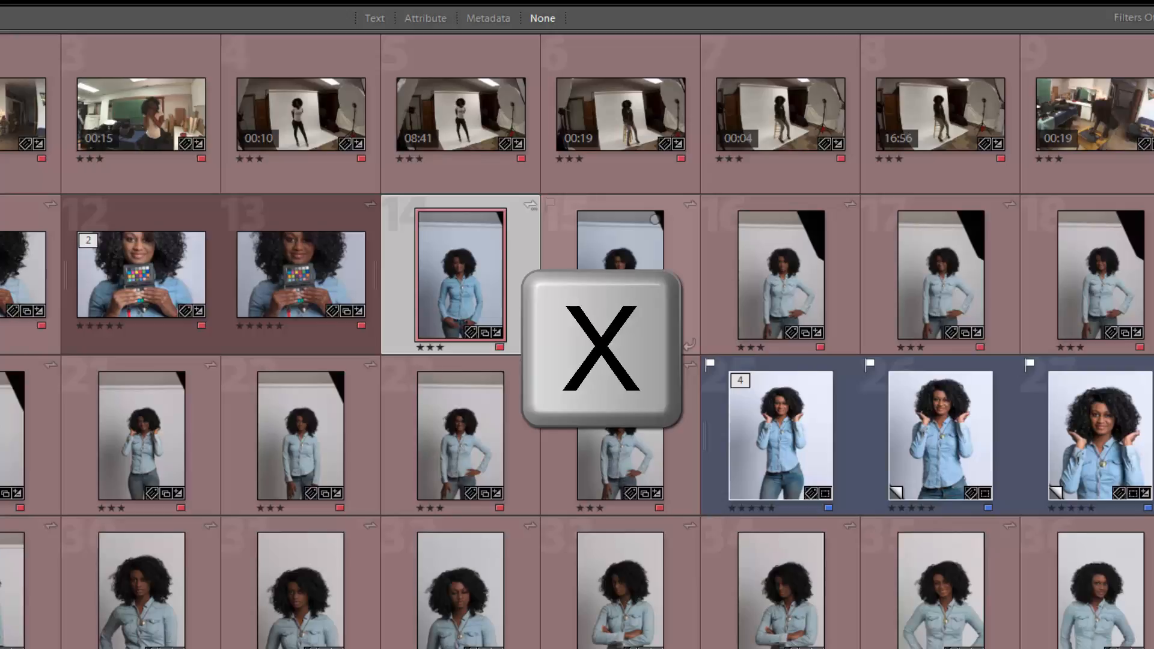
key(ctrl+Up)
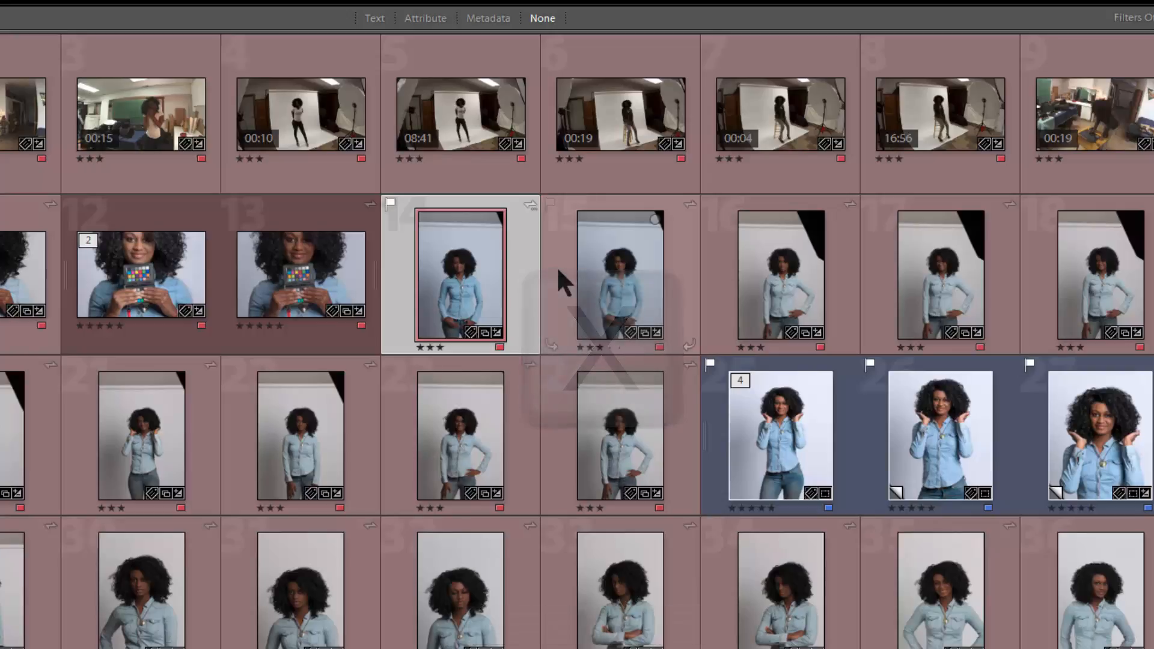
key(ctrl+Down)
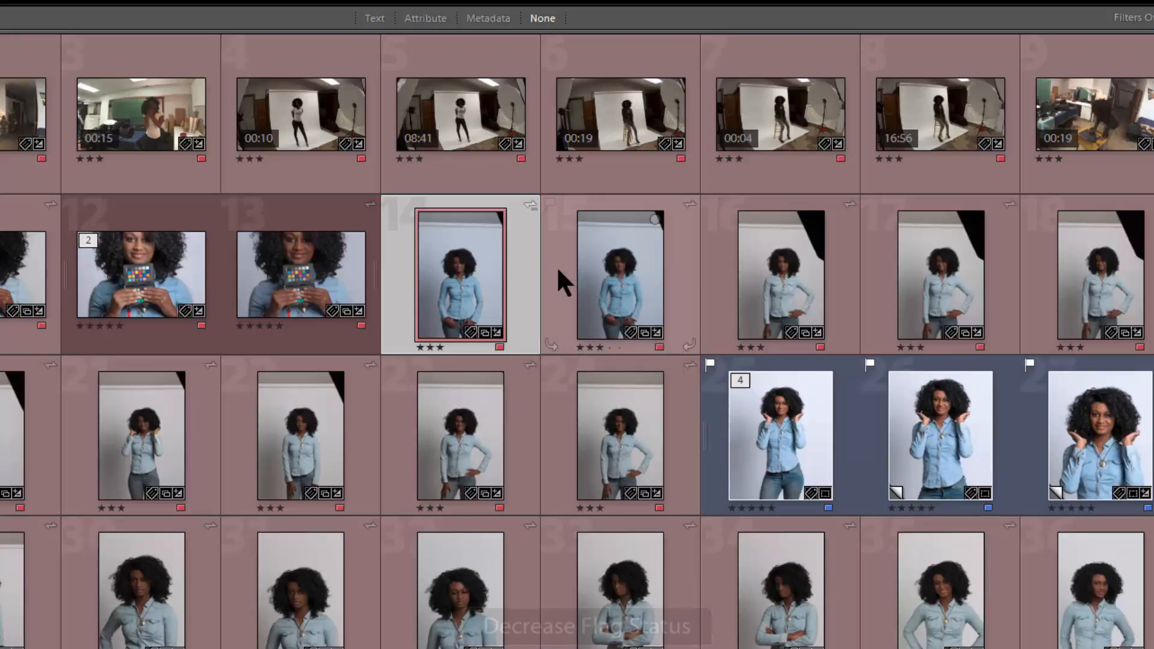
key(ctrl+Down)
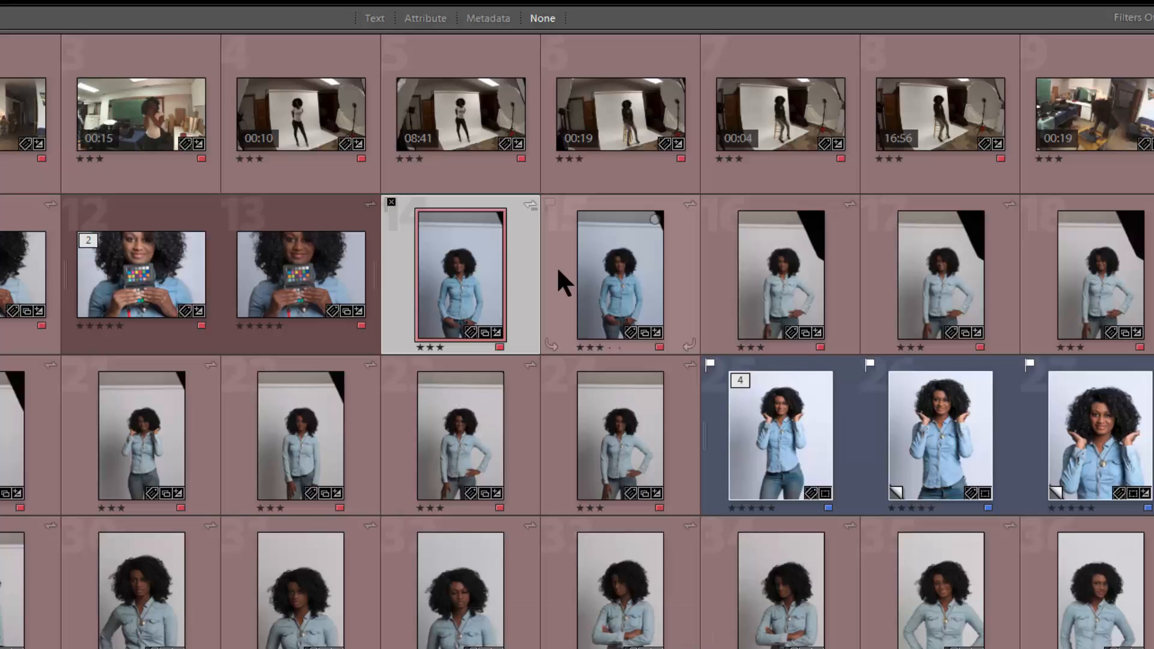
key(ctrl+Up)
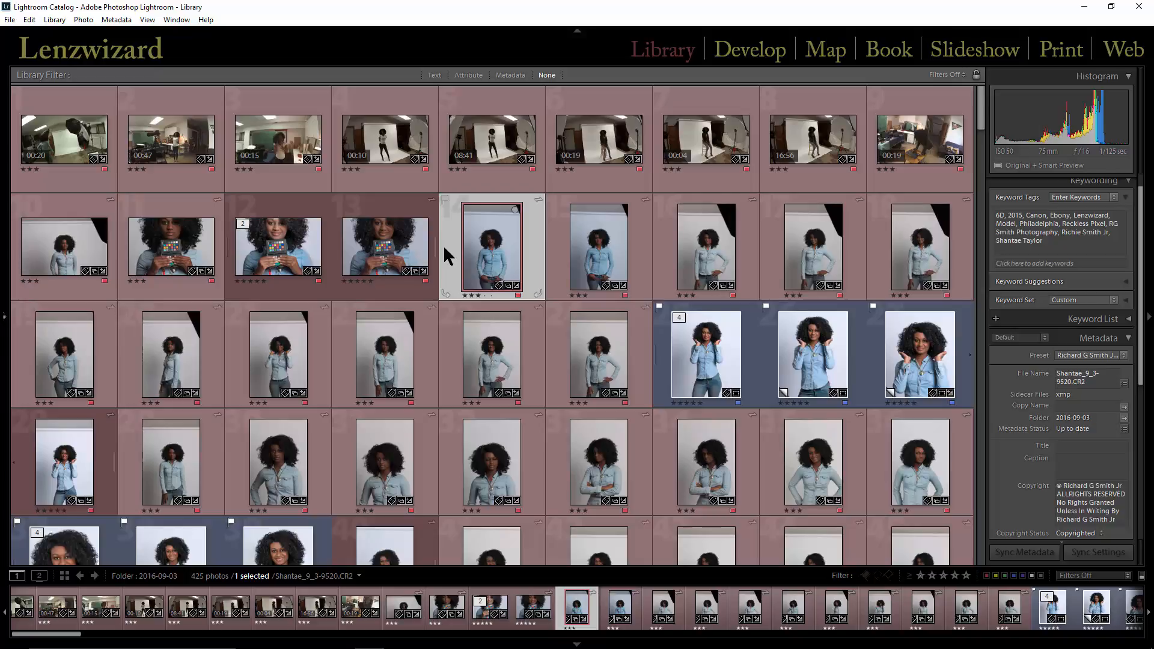
Browse the photos in folder 2016-04-16 and return to folder 2016-09-03
mouse_move(7, 281)
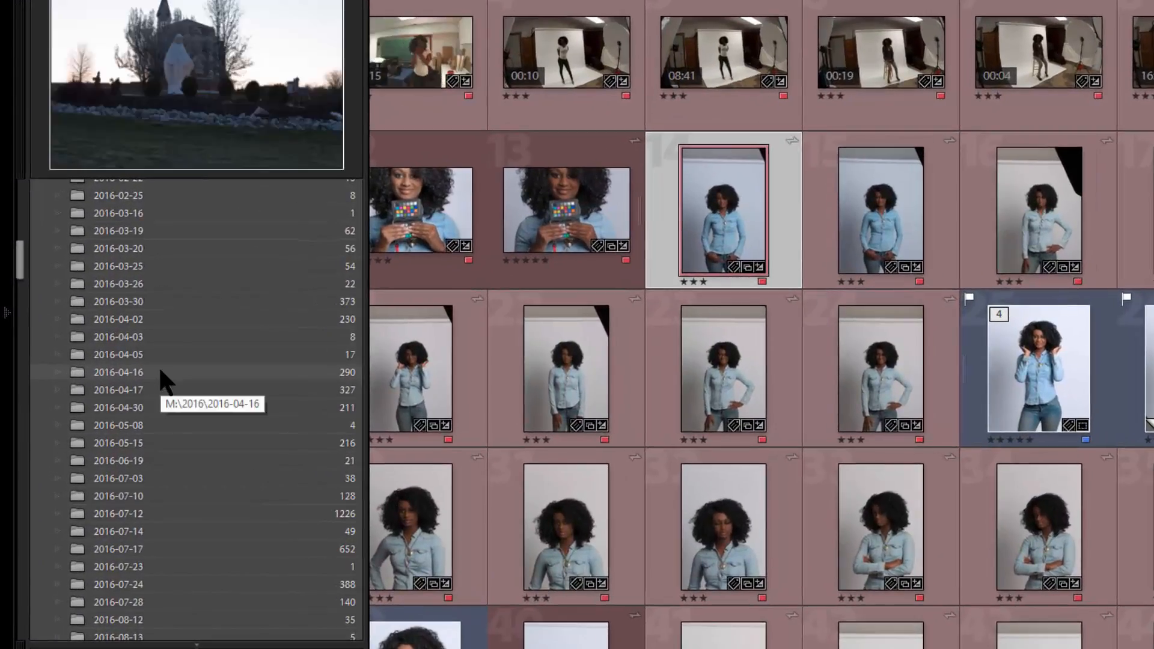
click(165, 378)
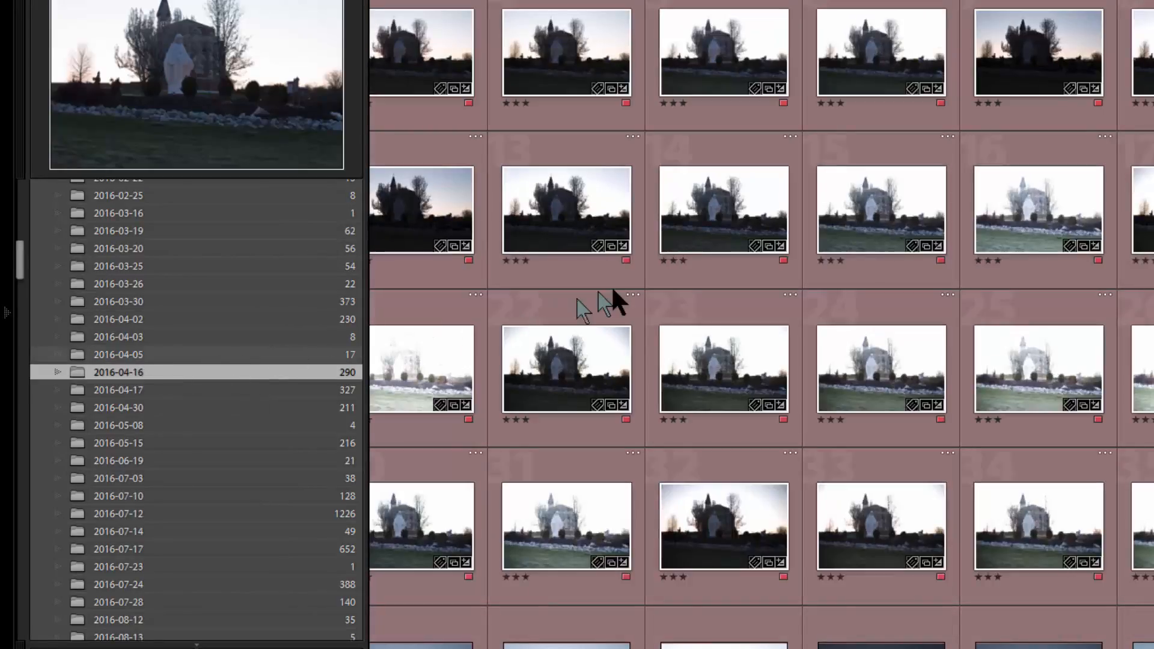
scroll(766, 268, down, 10)
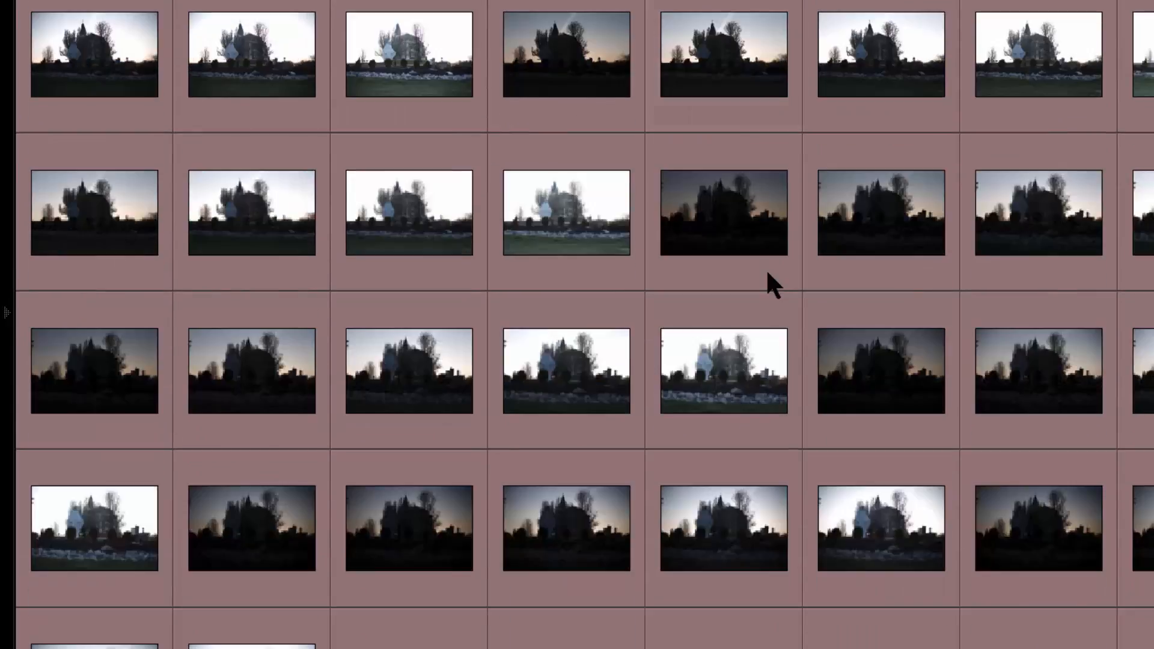
scroll(766, 268, up, 2)
key(ctrl+z)
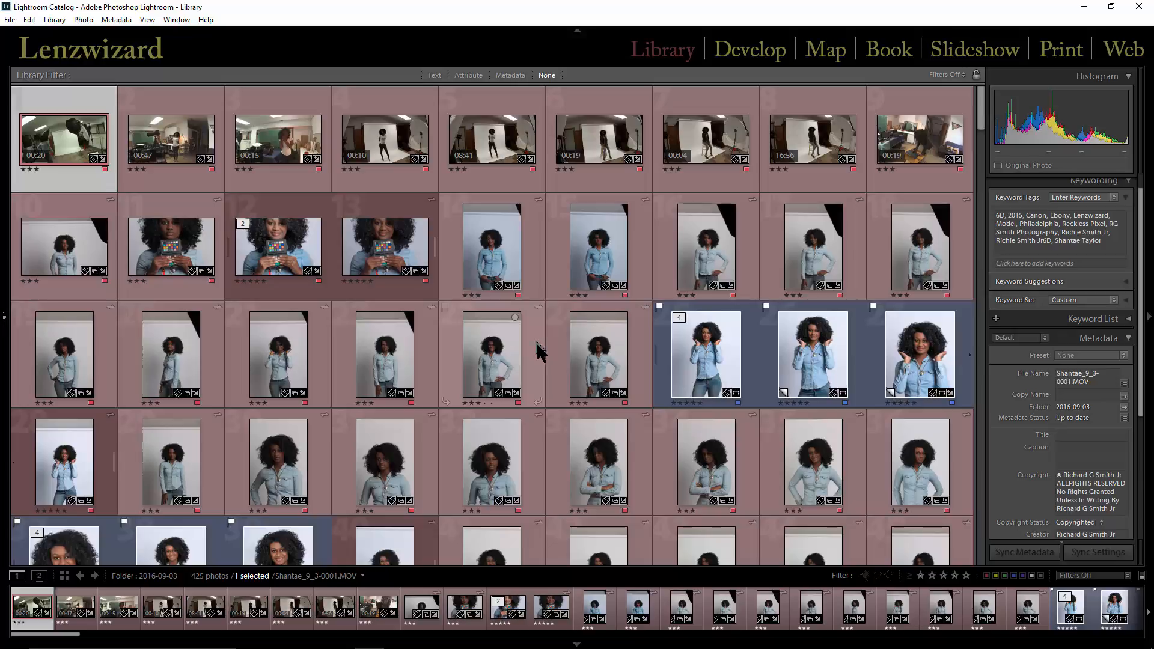
View the original photo 28 enlarged, compare it with its edited TIFF and the two virtual copies, and return to the grid
click(661, 345)
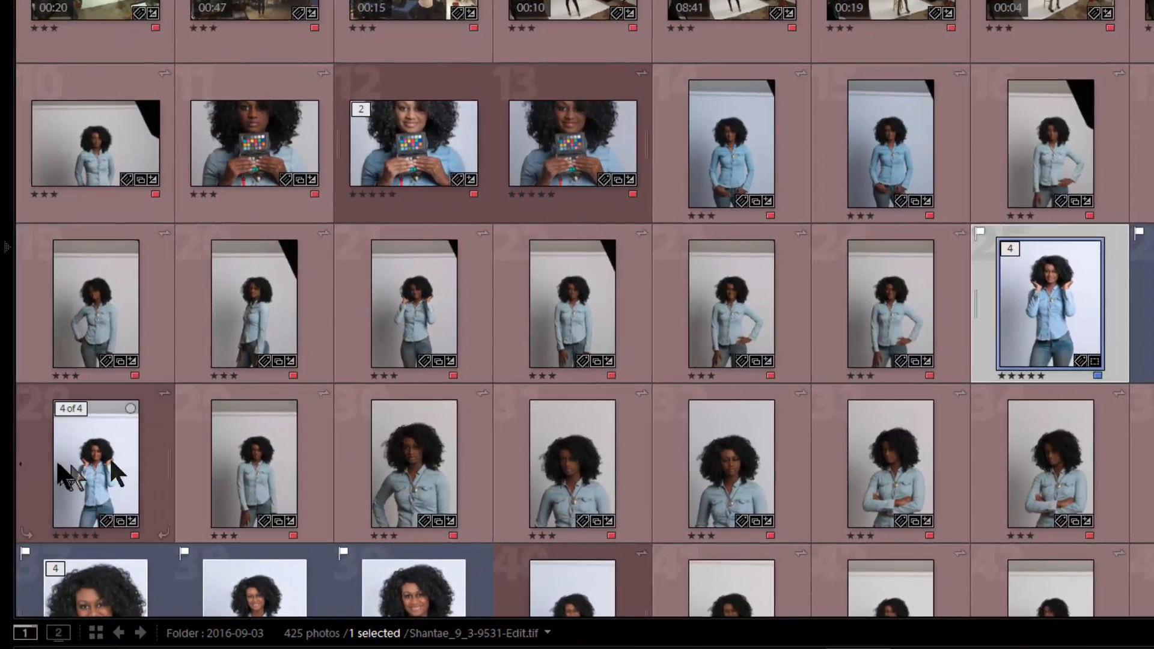
double_click(57, 458)
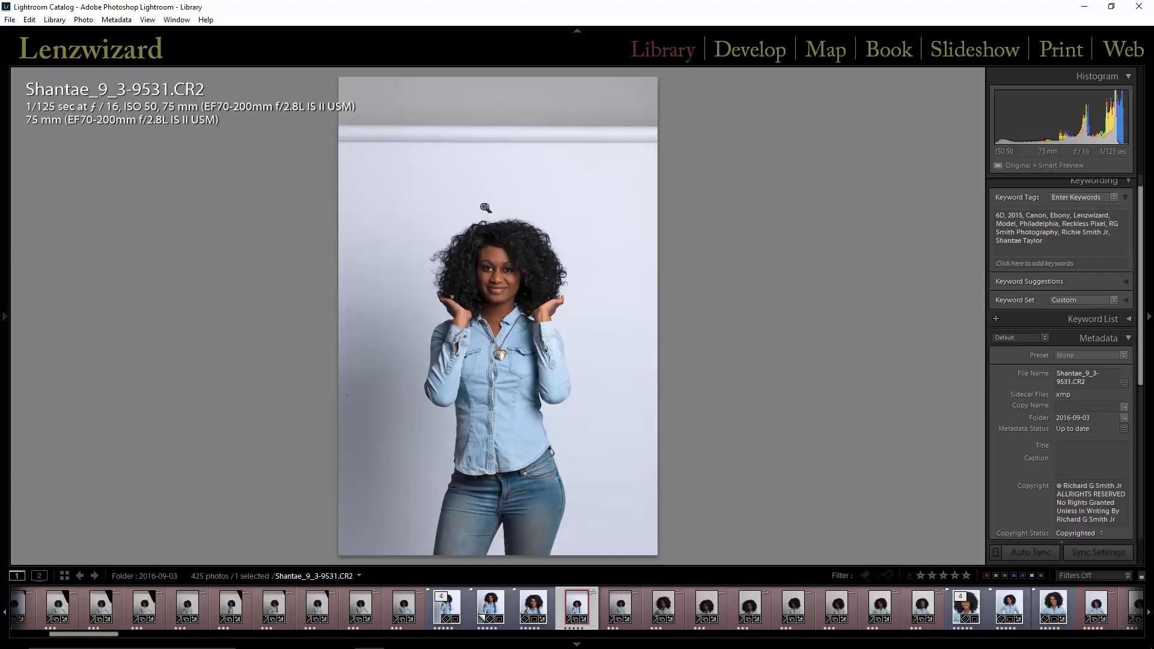
click(442, 617)
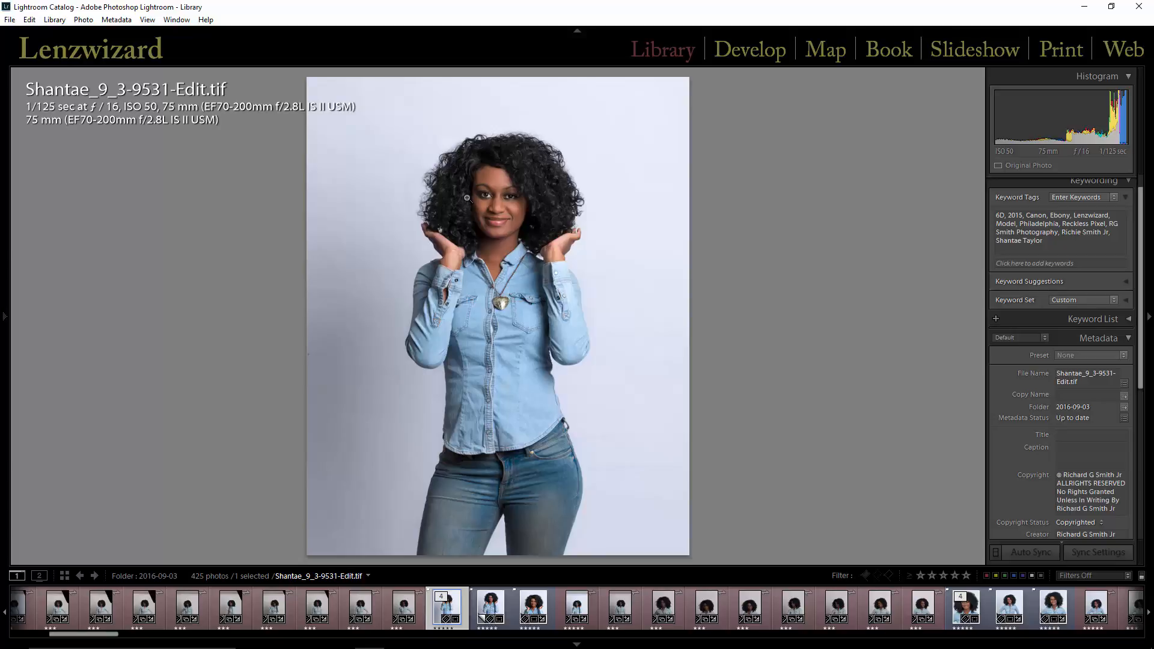
key(ctrl+apostrophe)
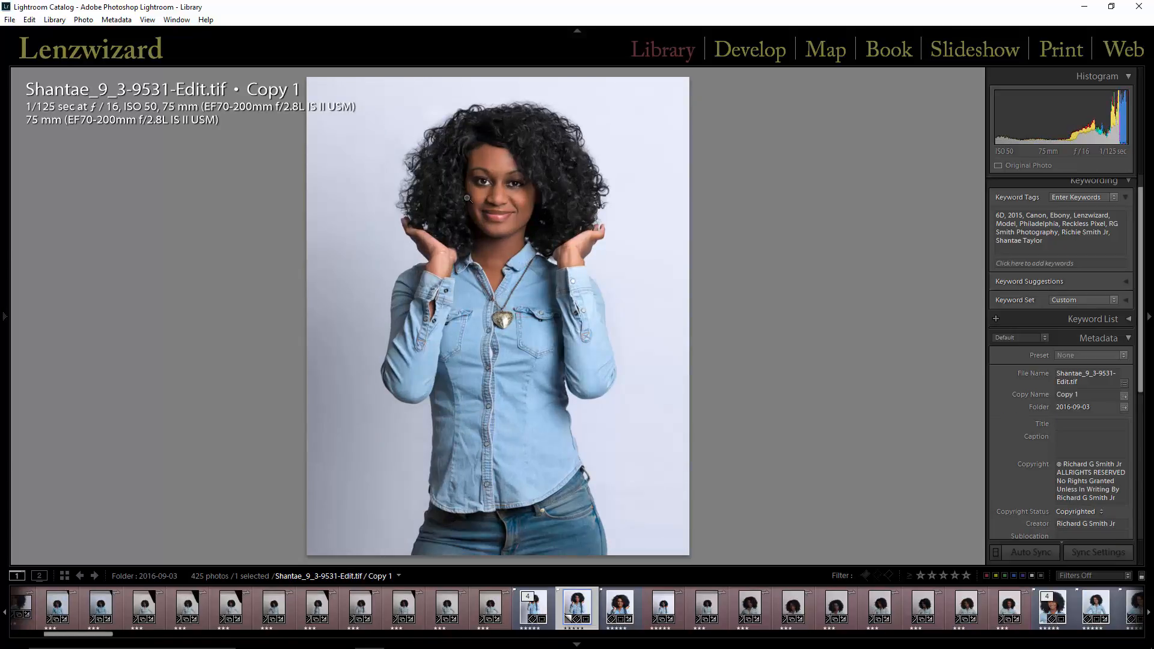
key(ctrl+apostrophe)
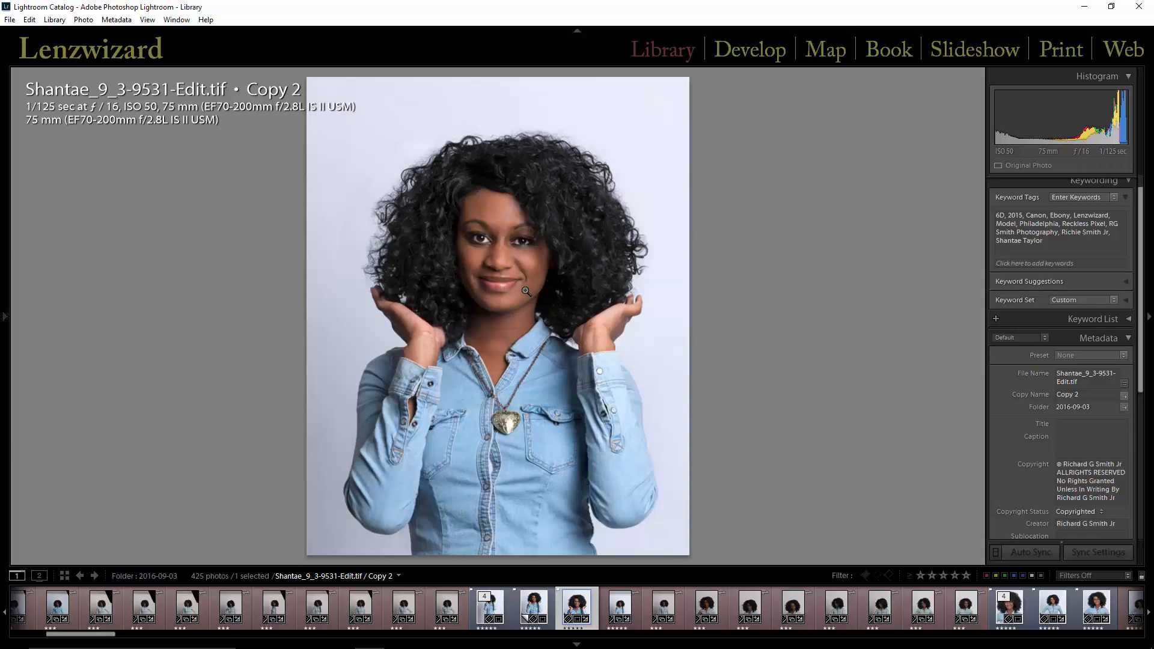
key(g)
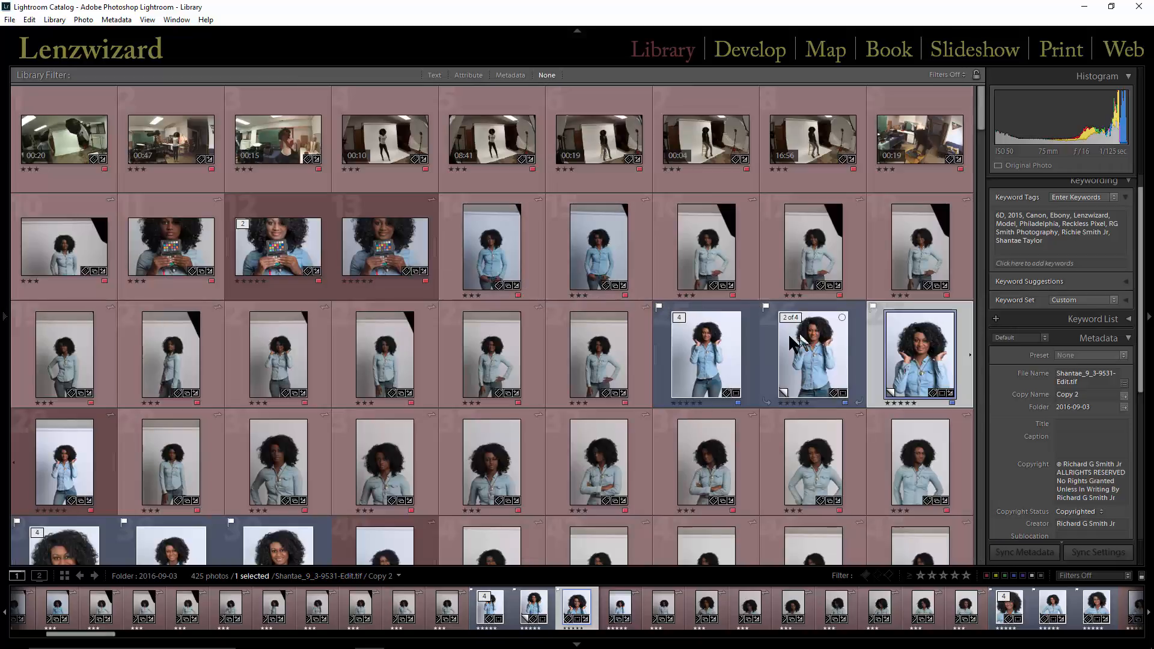
Look through the following rows of the shoot in the grid, down to about photo 100
scroll(720, 331, down, 5)
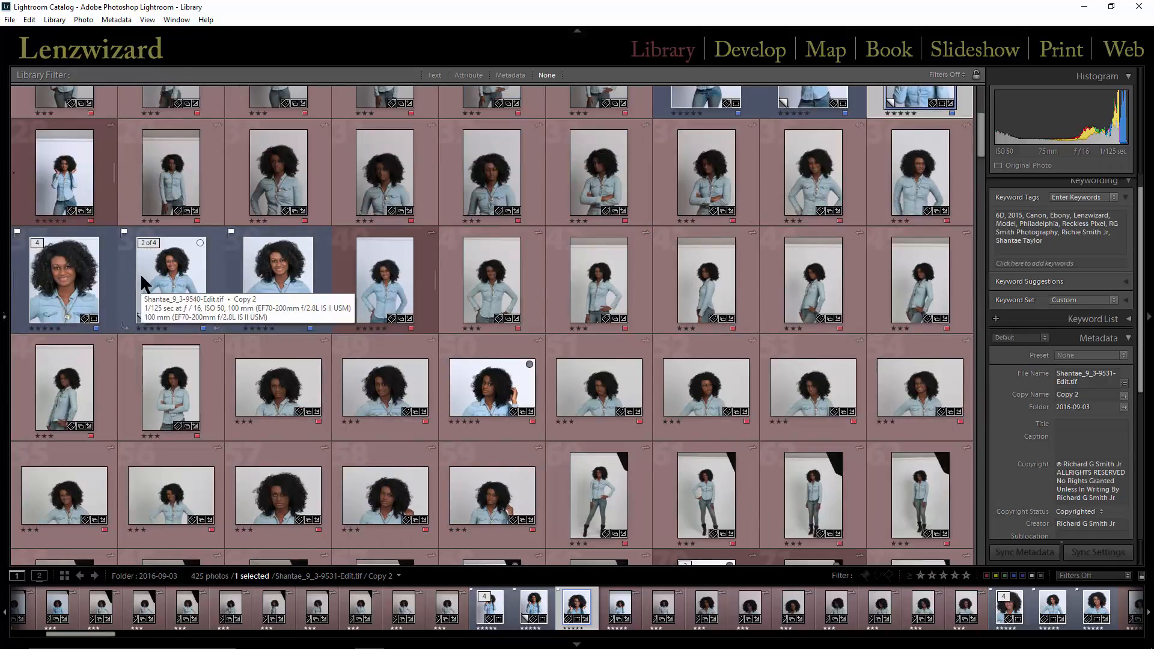
scroll(139, 273, down, 4)
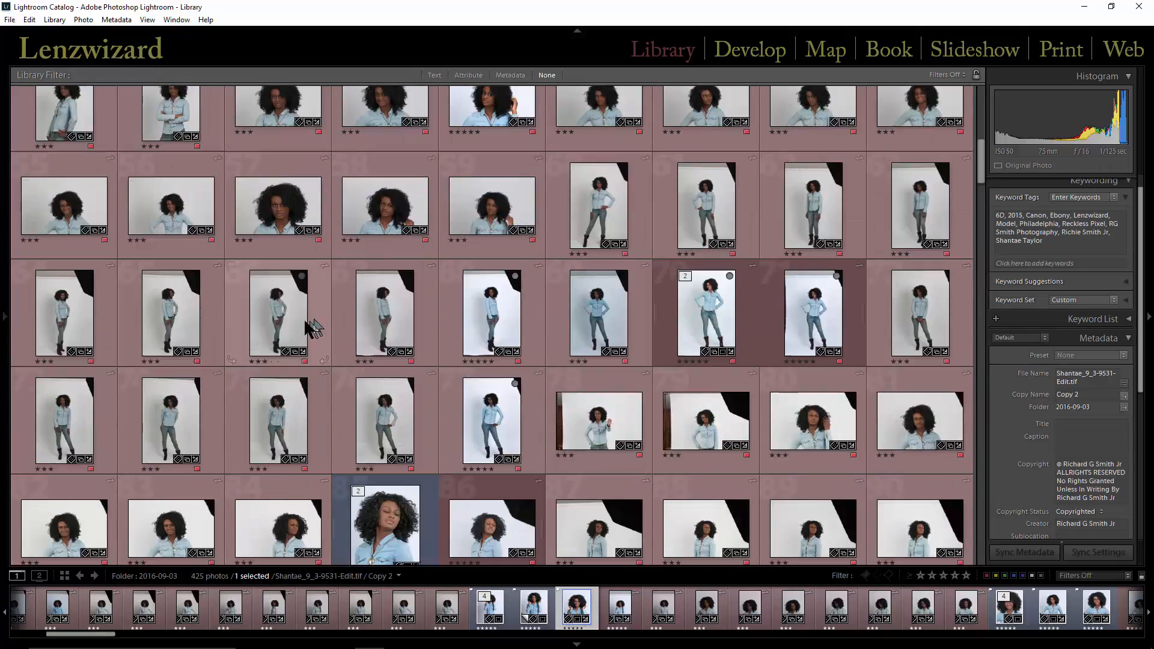
scroll(312, 337, down, 2)
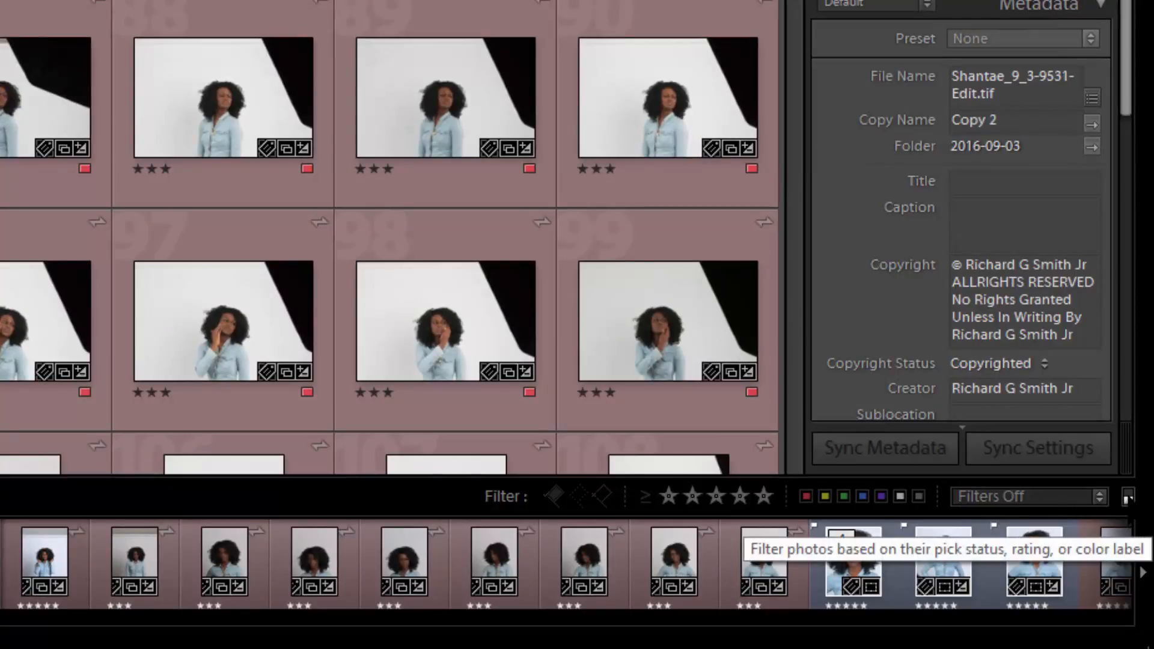
Filter folder 2016-09-03 to the blue-labeled photos, and select all of them before narrowing the selection to photo 12
click(1016, 505)
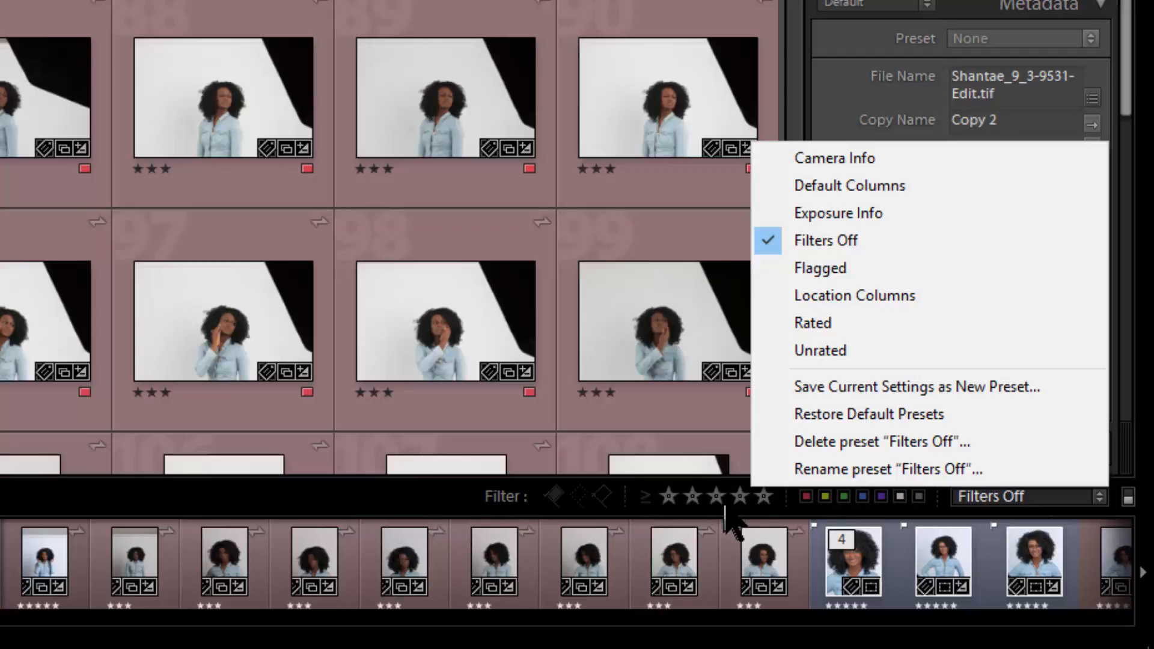
click(862, 499)
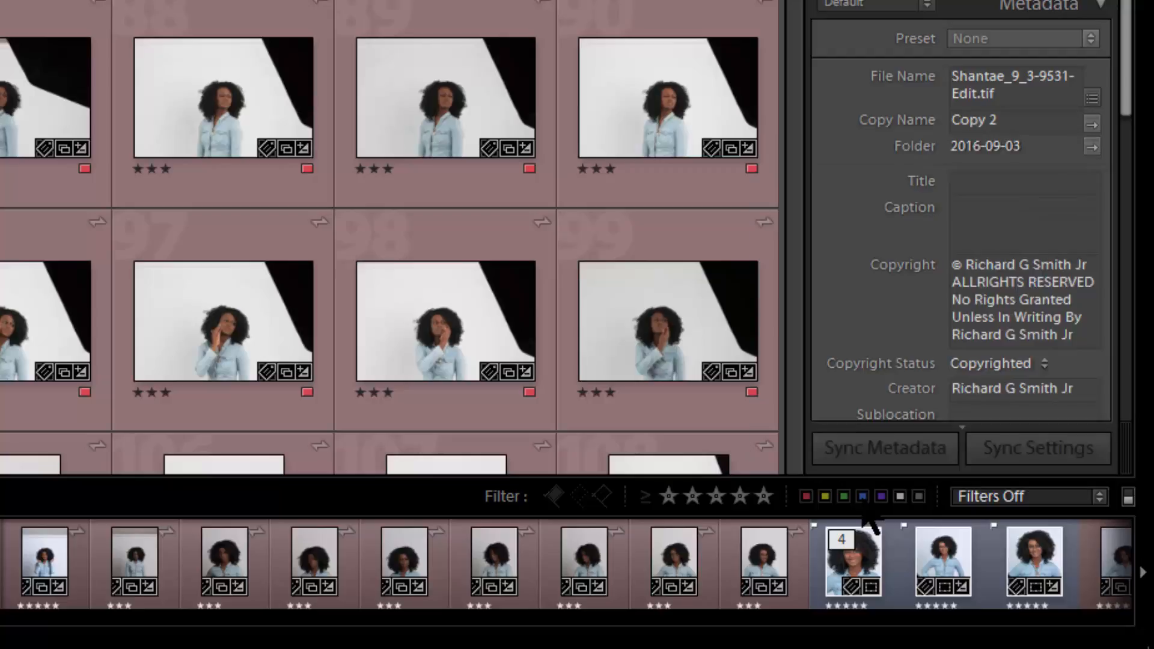
click(862, 499)
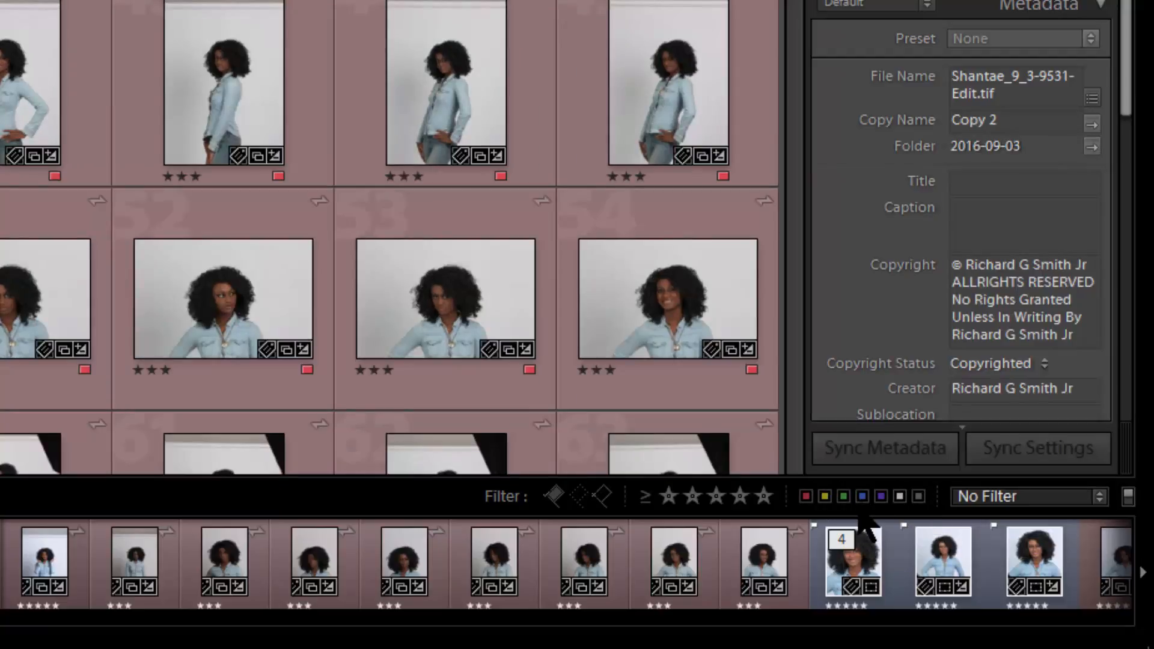
click(863, 499)
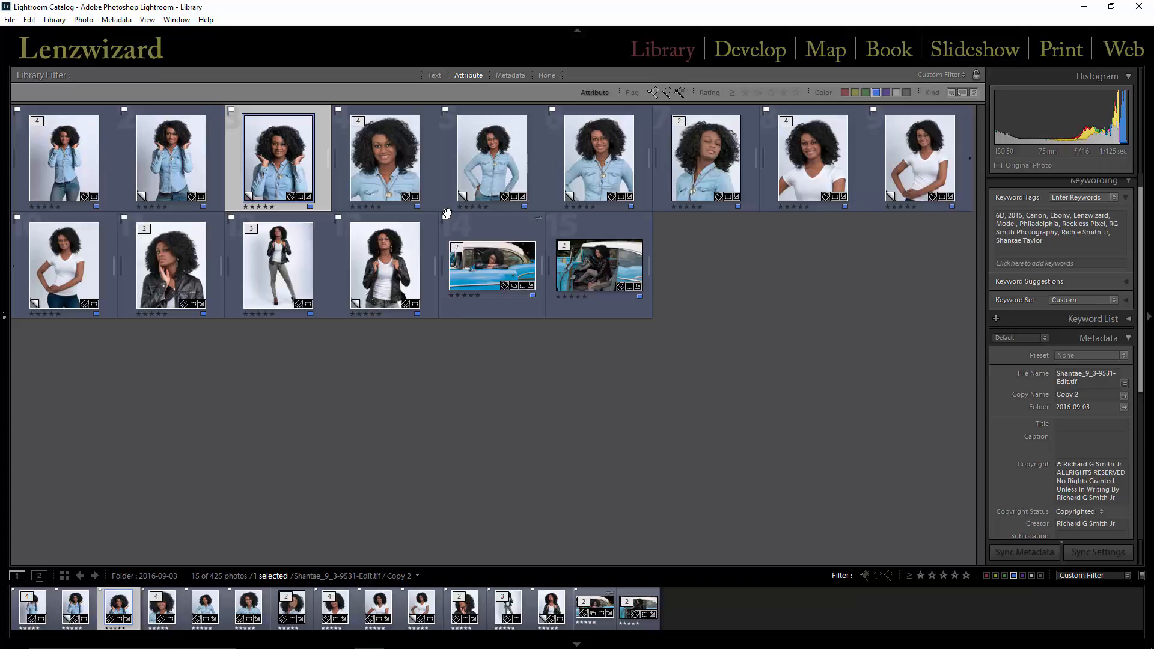
key(ctrl+a)
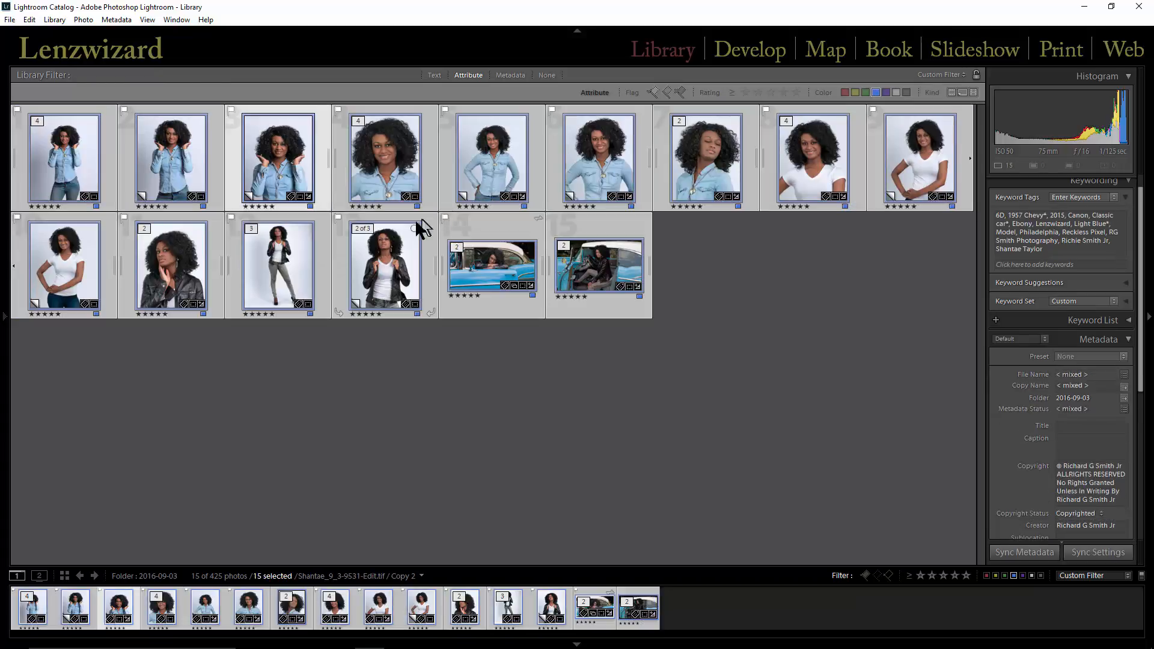
click(323, 240)
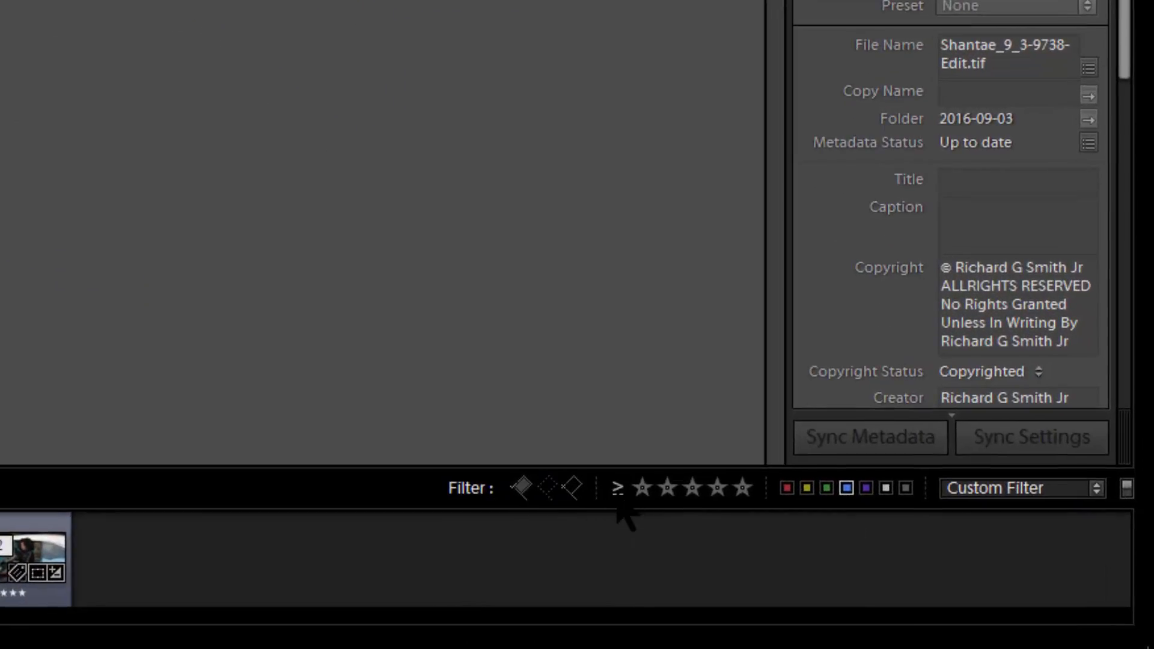
Check the comparison options of the star rating filter without changing them, and turn the photo filters off
click(618, 501)
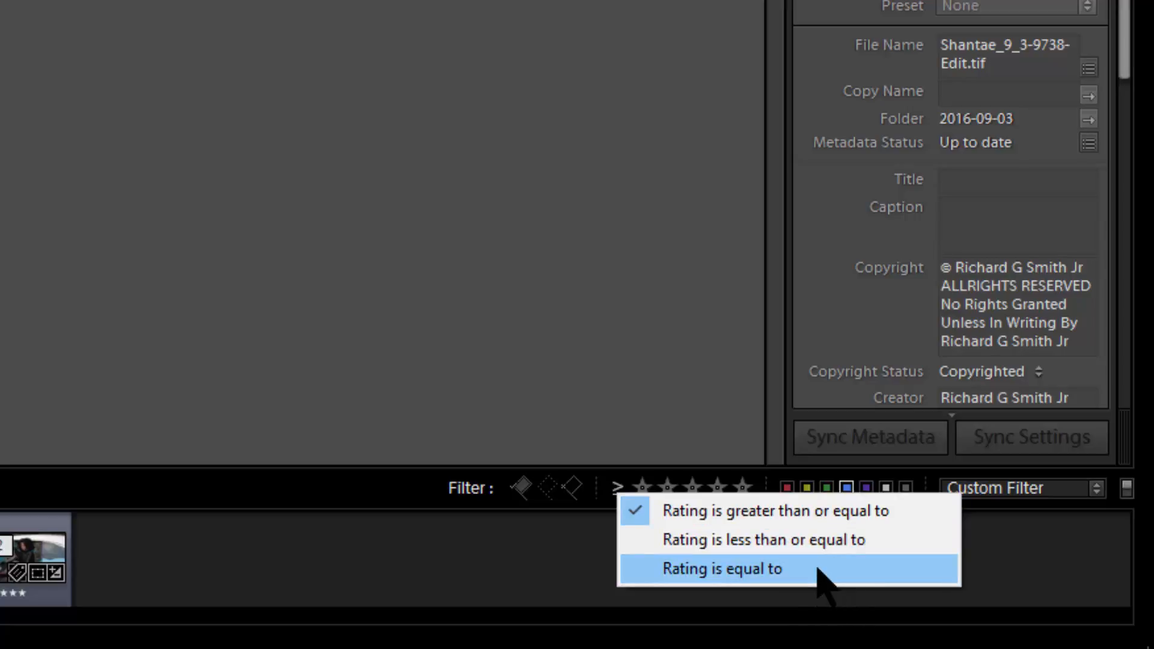
click(403, 211)
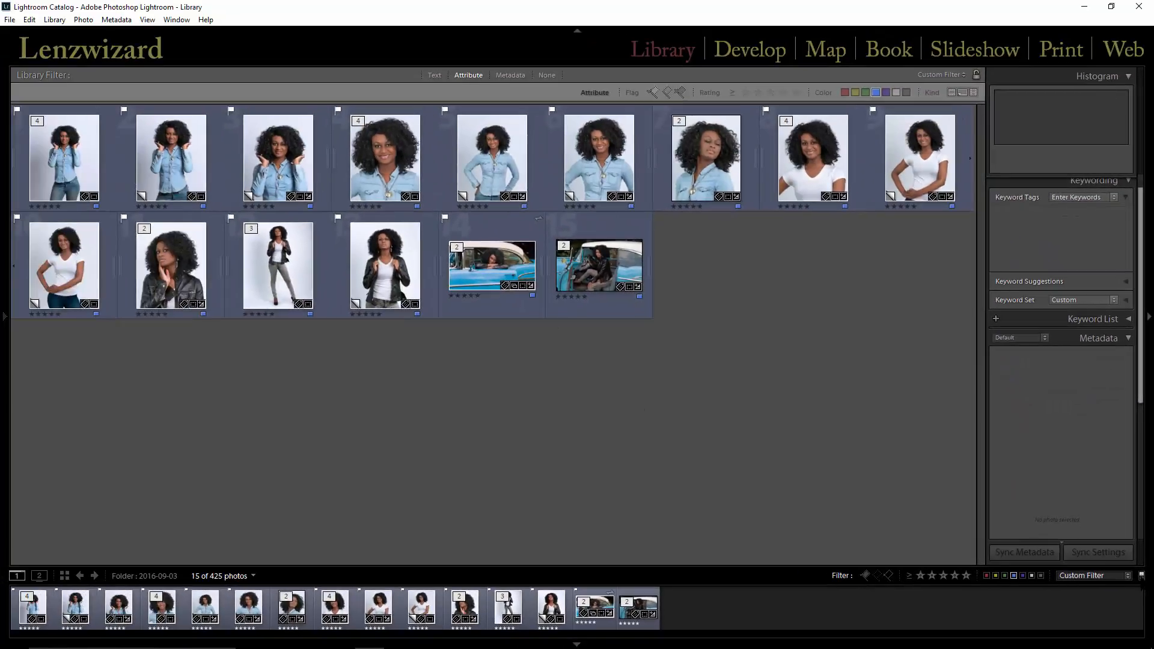
click(1141, 575)
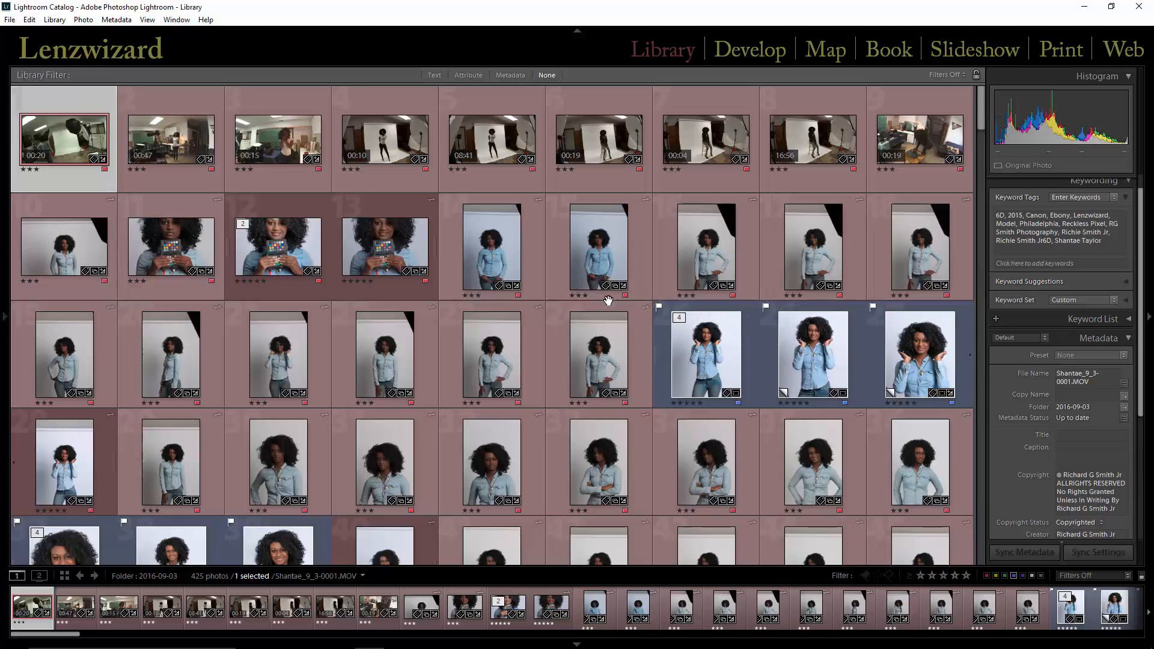
View photo 15 enlarged, and back in the grid cycle its rating through 1, 2, 3 and 4 stars, ending on 3
double_click(558, 265)
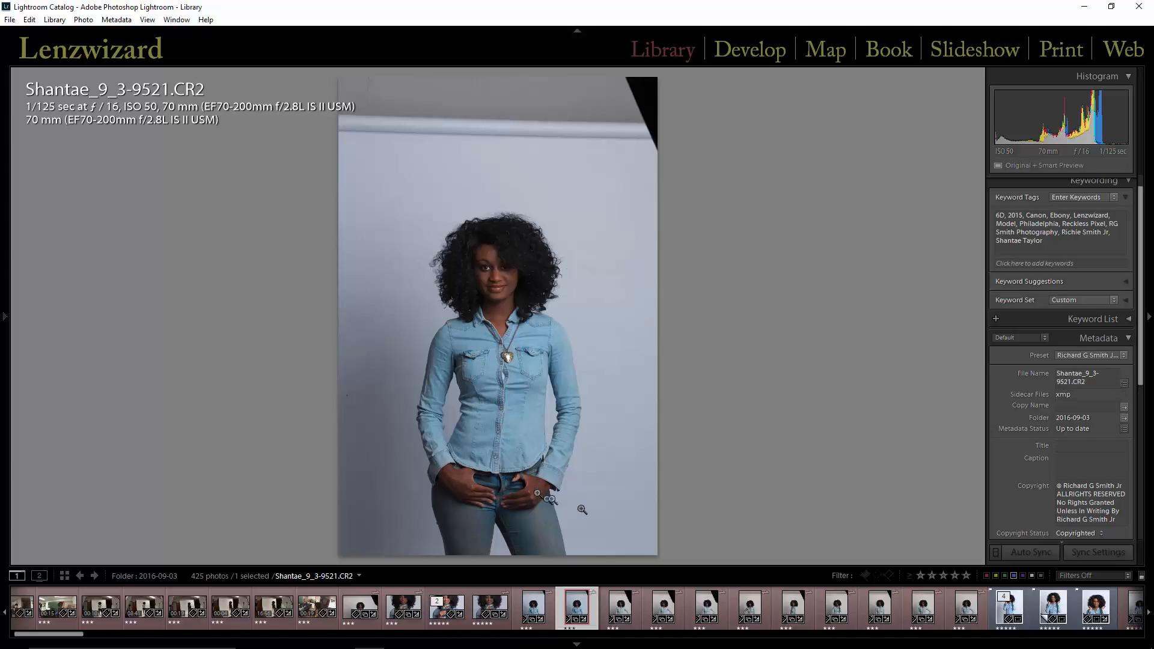
key(g)
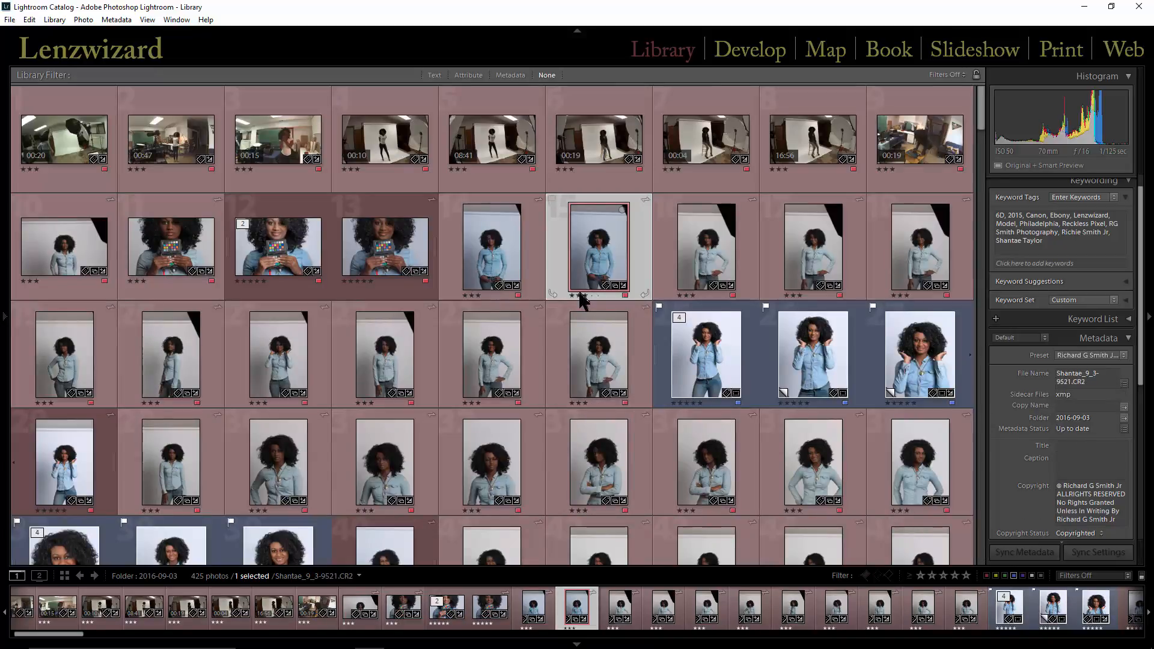
key(1)
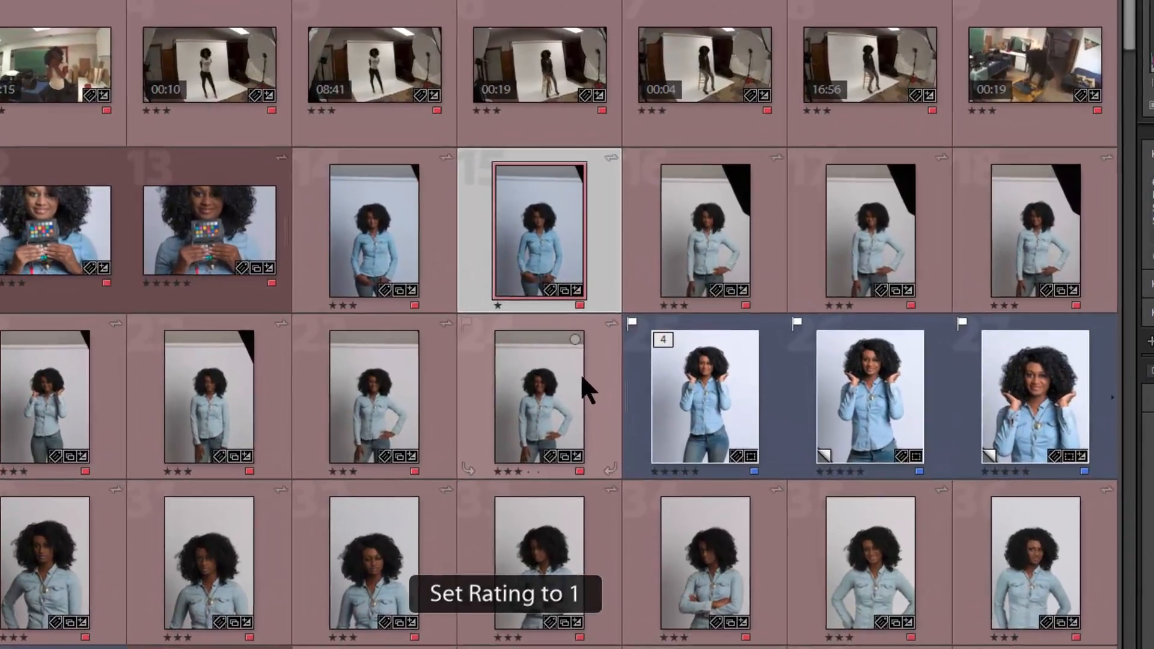
key(2)
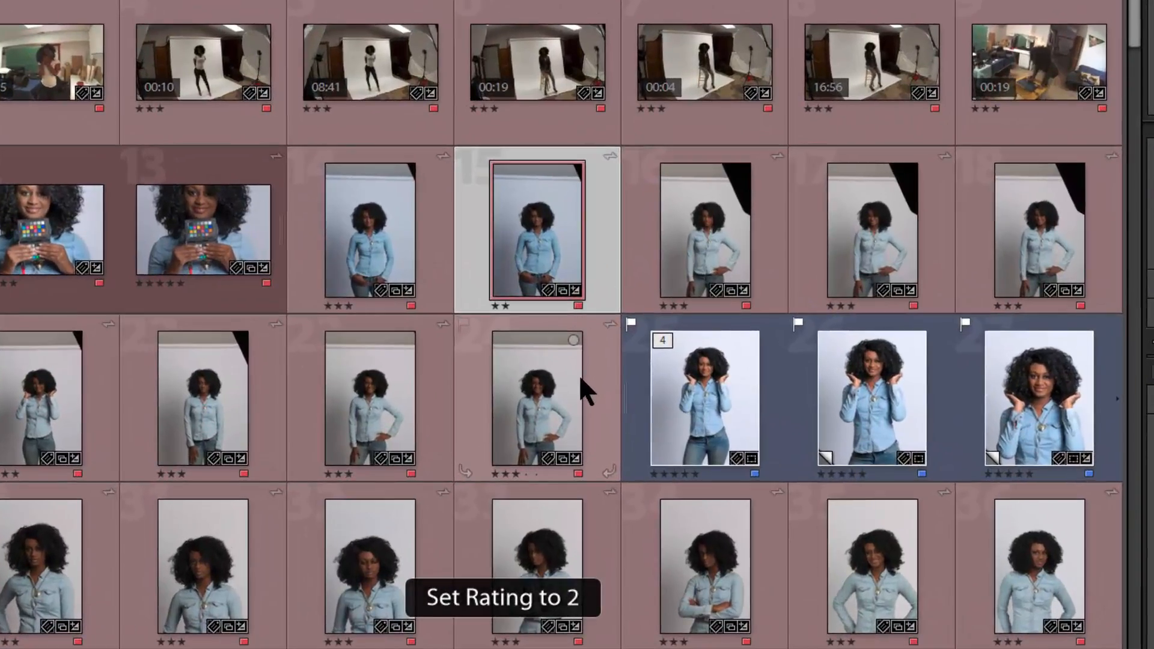
key(3)
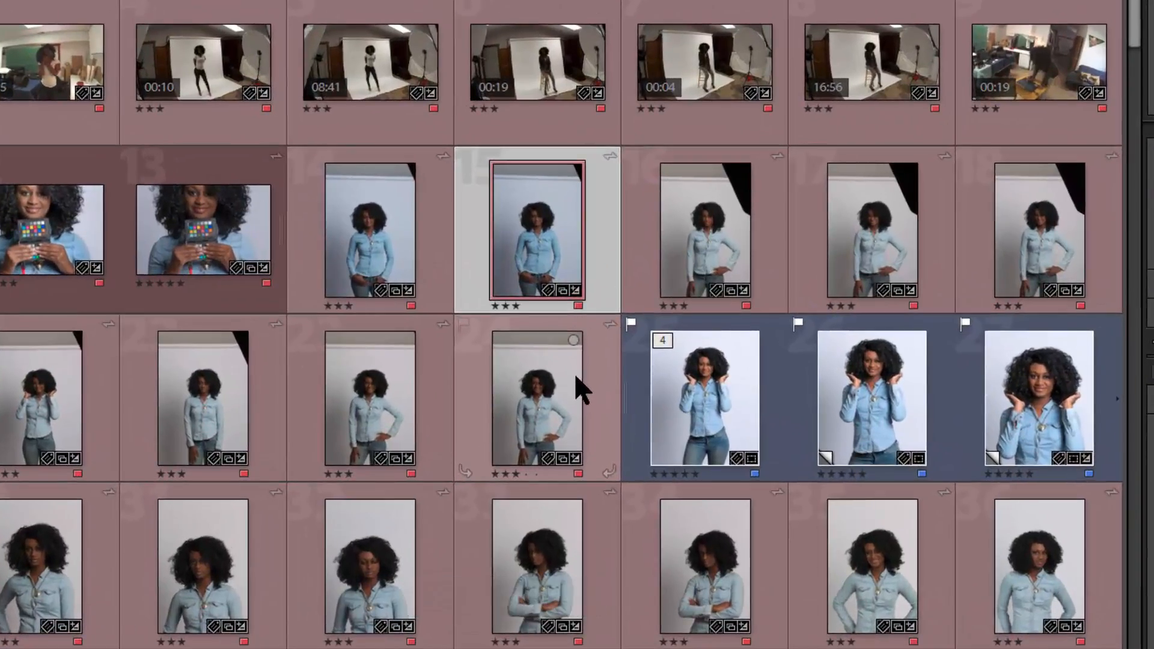
key(4)
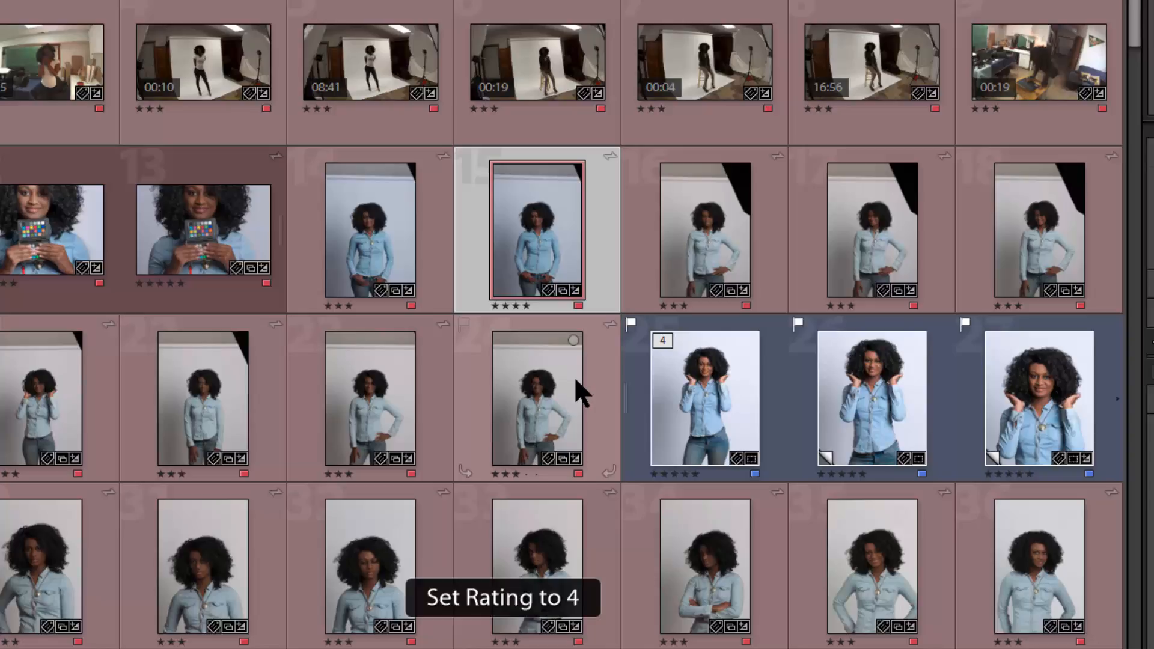
key(3)
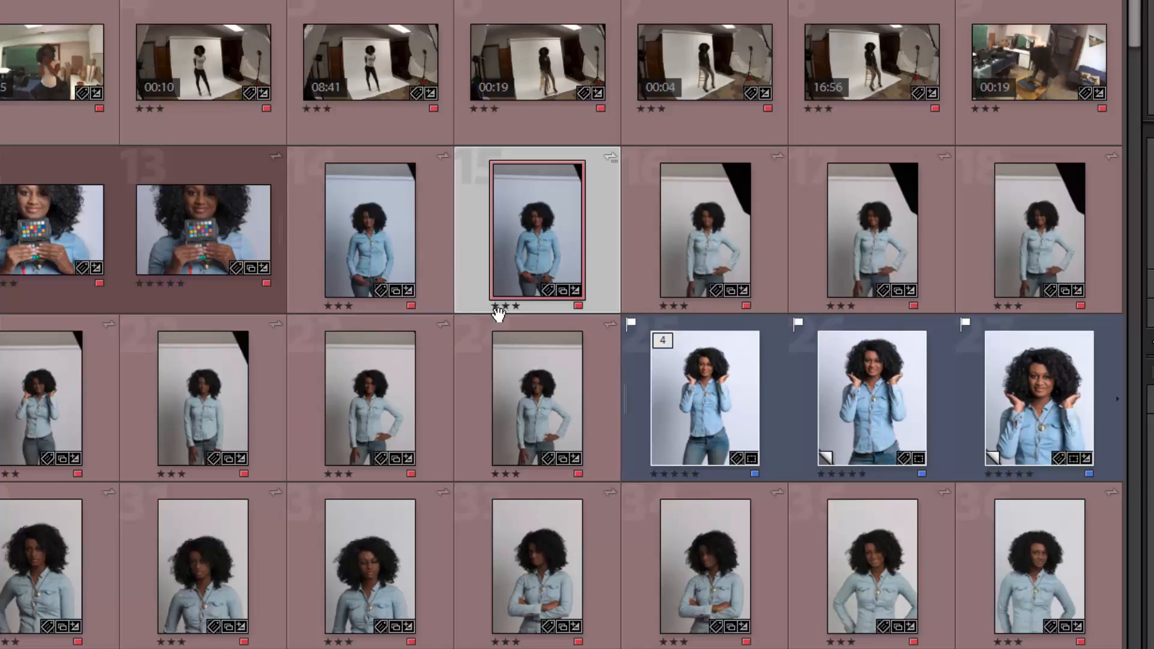
Cycle the color label of photo 15 through yellow, green and blue, and return it to red
key(7)
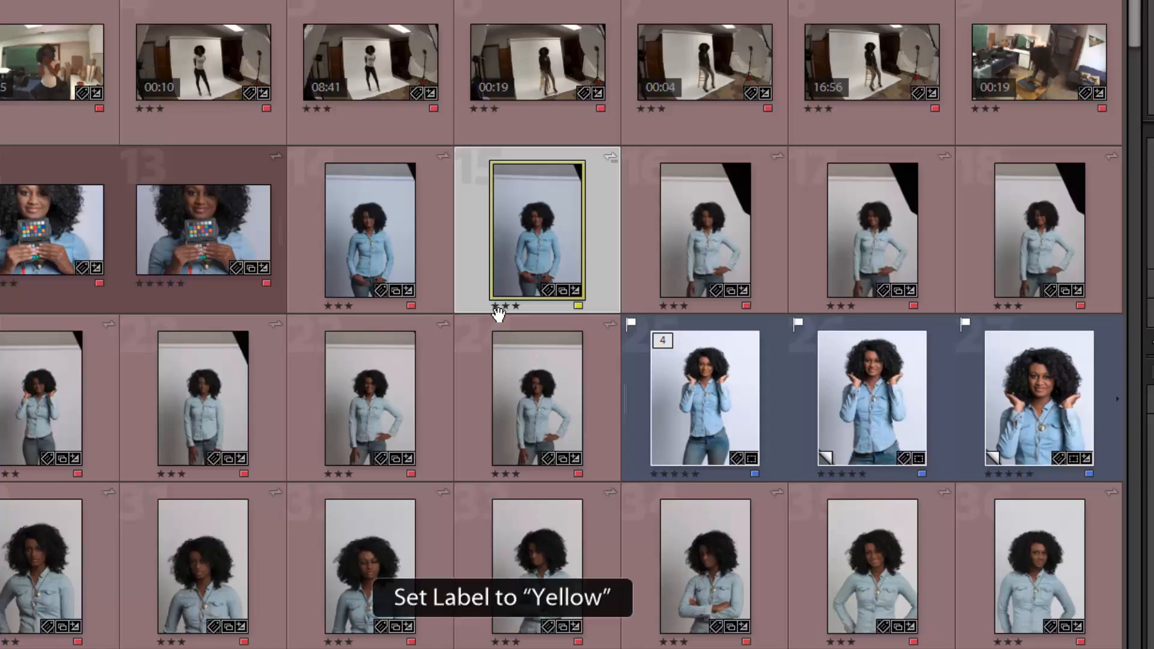
key(8)
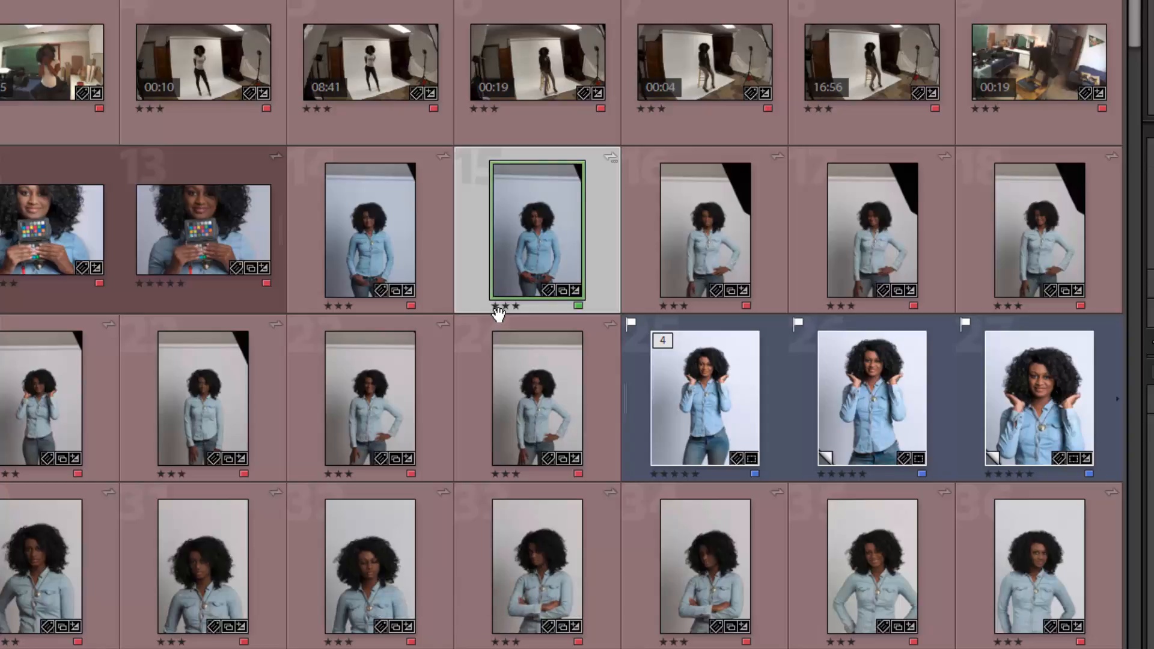
key(9)
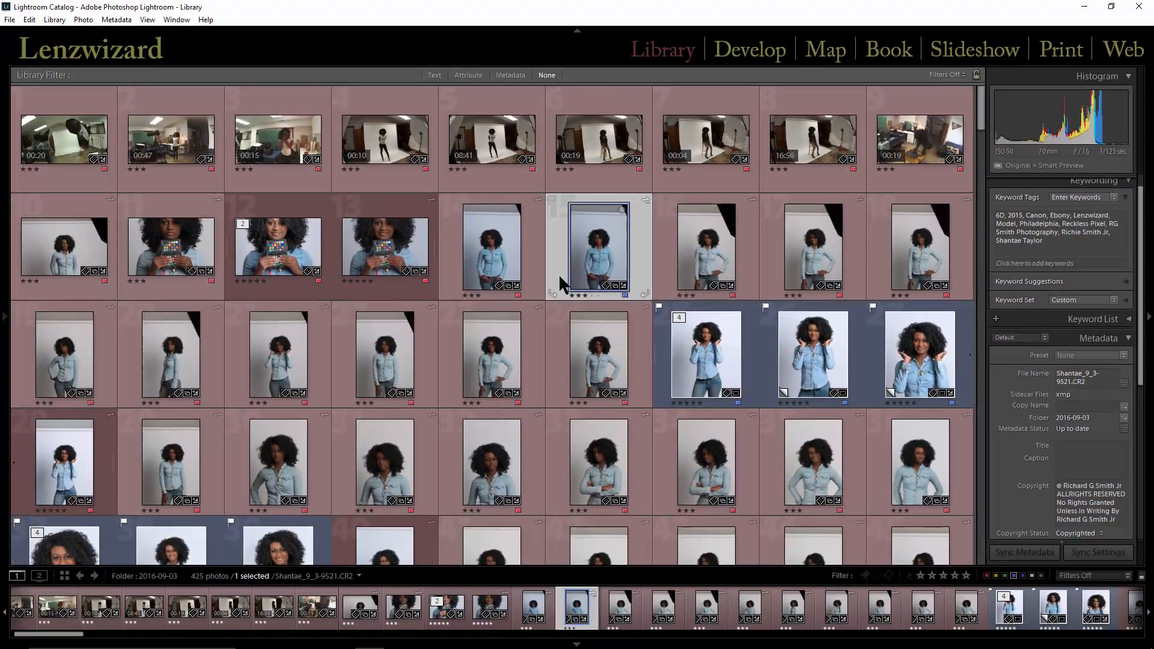
key(6)
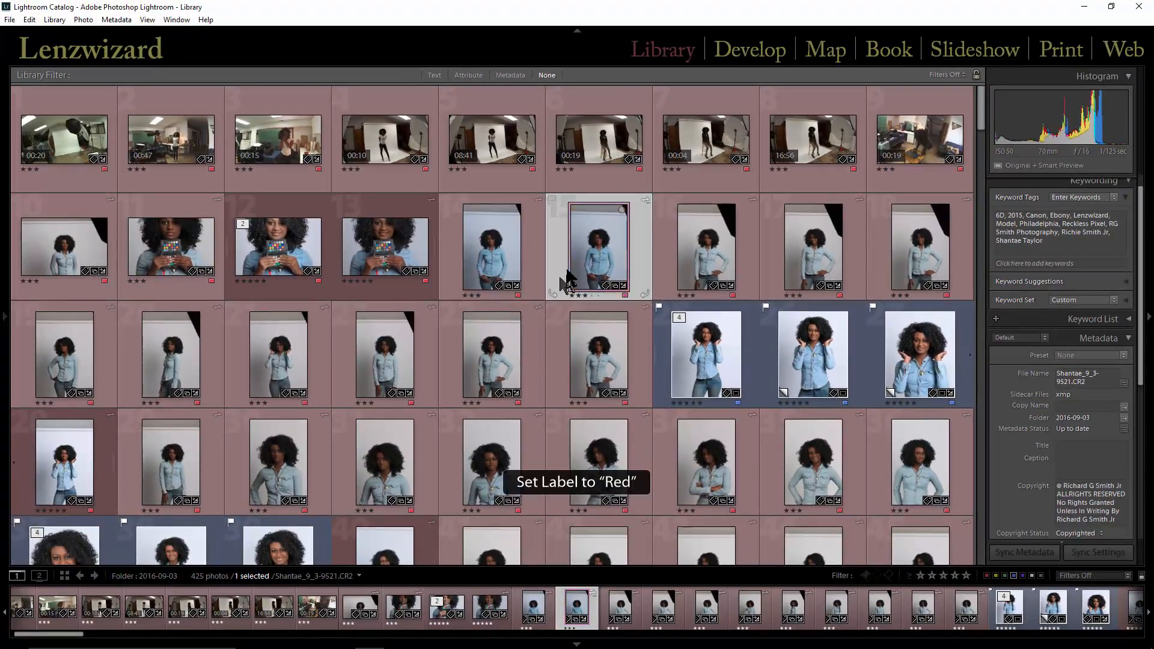